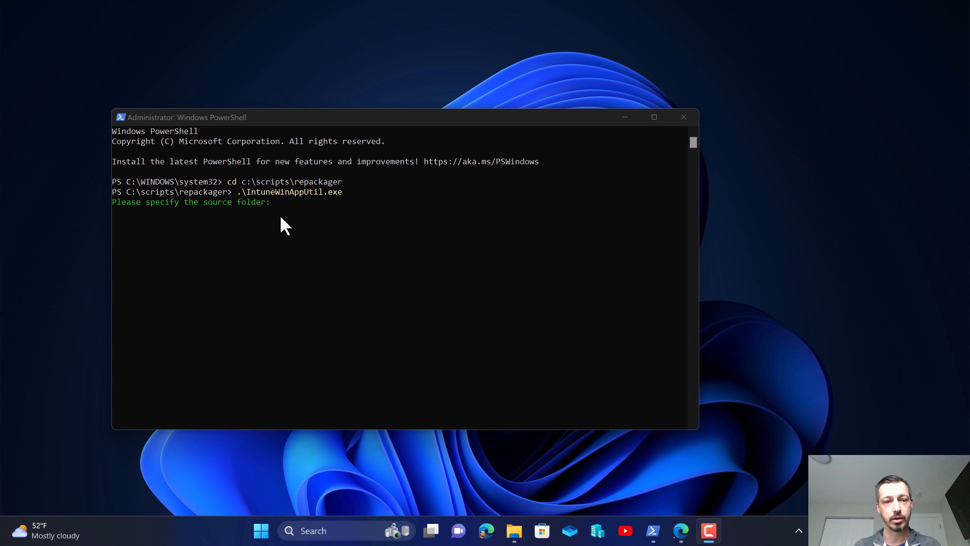
Copy the path C:\Scripts\Binary\State Testing Applications\Idaho\Idaho Secure Testing Browser from File Explorer and submit it in PowerShell as the source folder
left_click(516, 530)
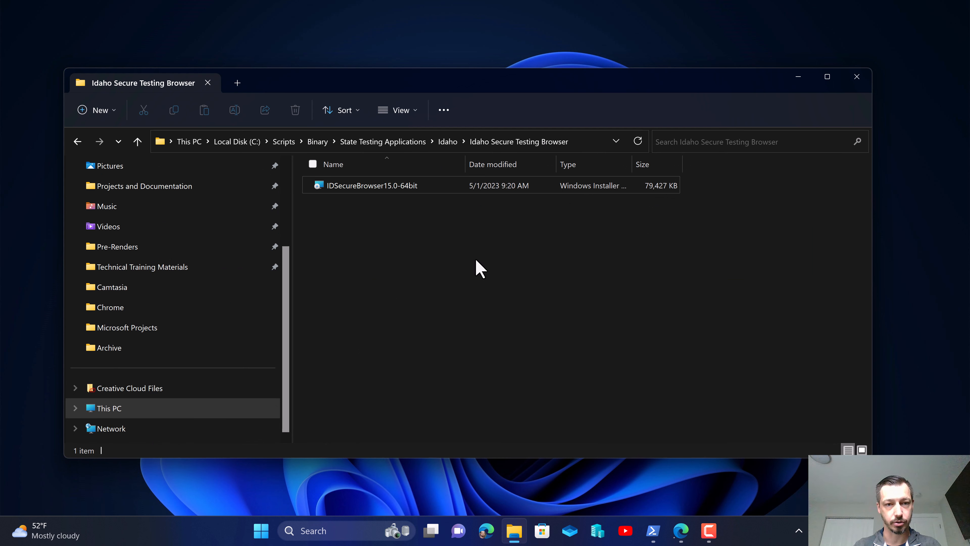
left_click(581, 142)
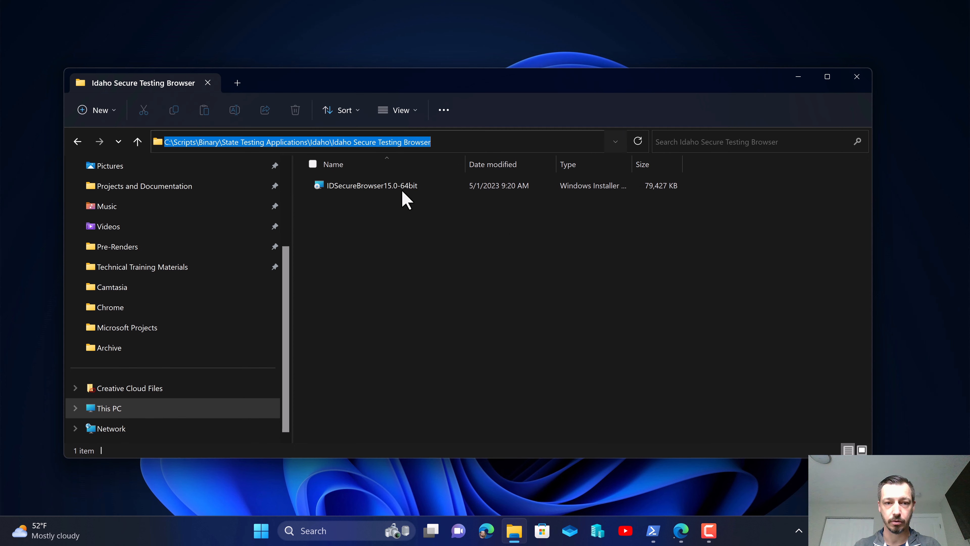
right_click(323, 139)
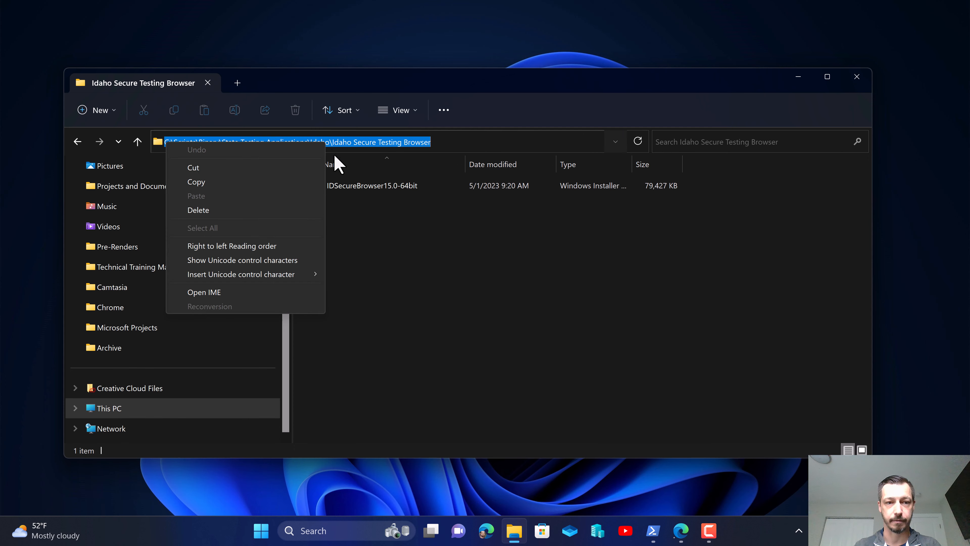
left_click(228, 184)
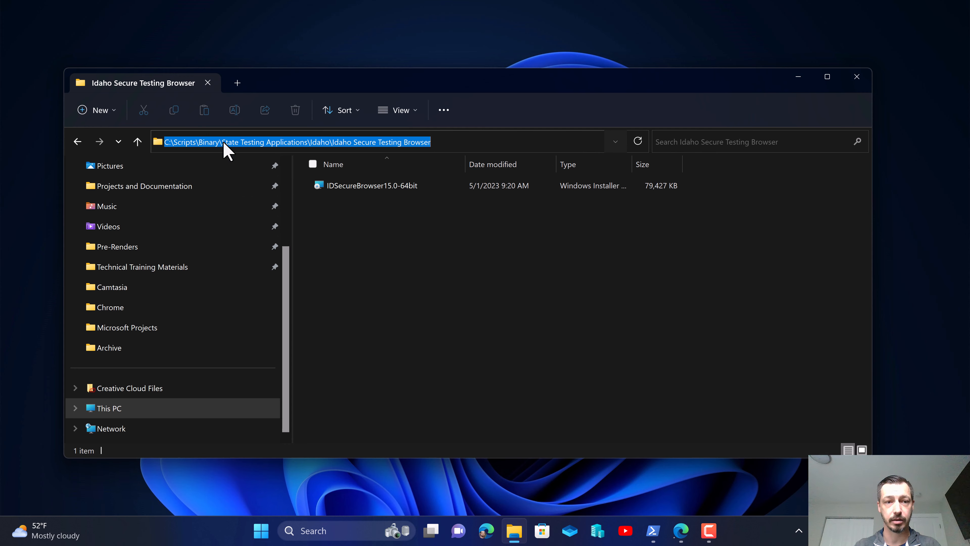
left_click(796, 78)
left_click(509, 223)
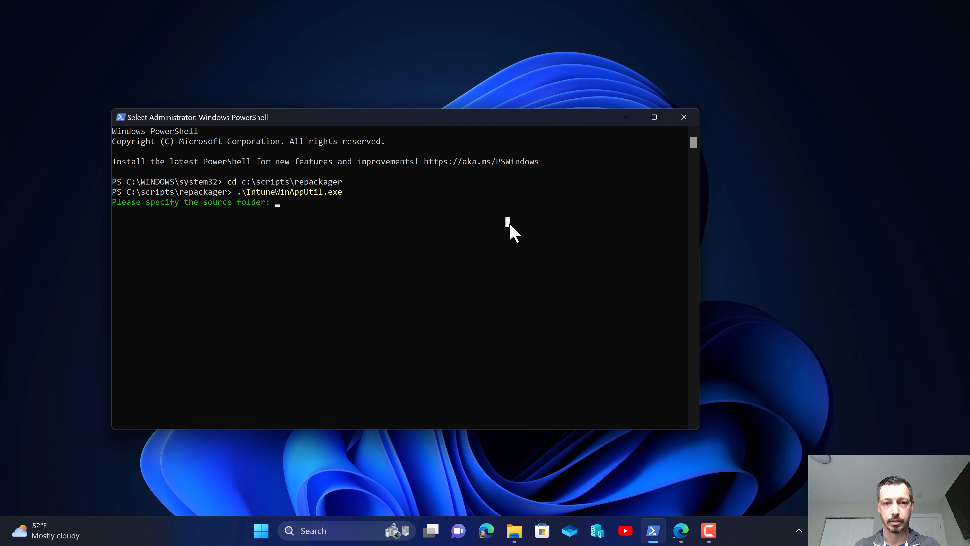
right_click(510, 224)
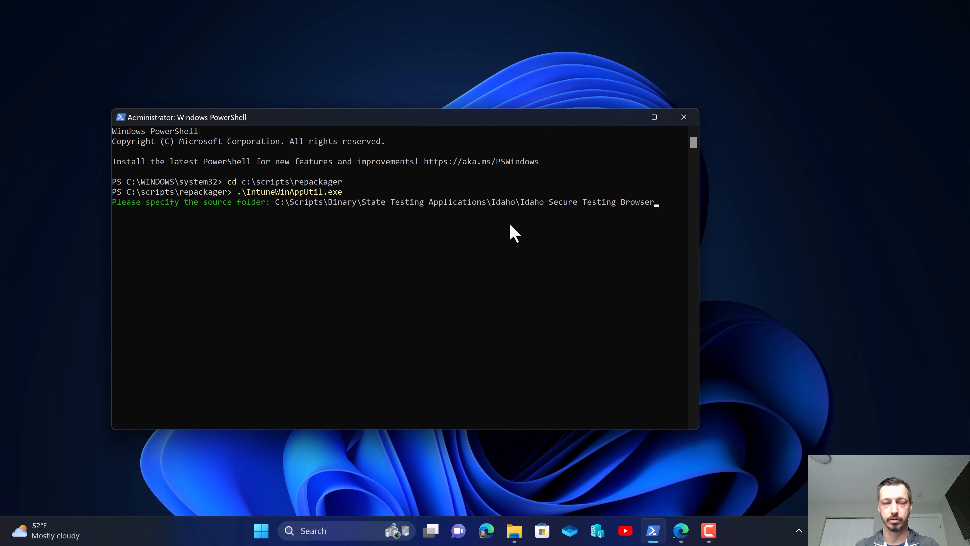
key("Return")
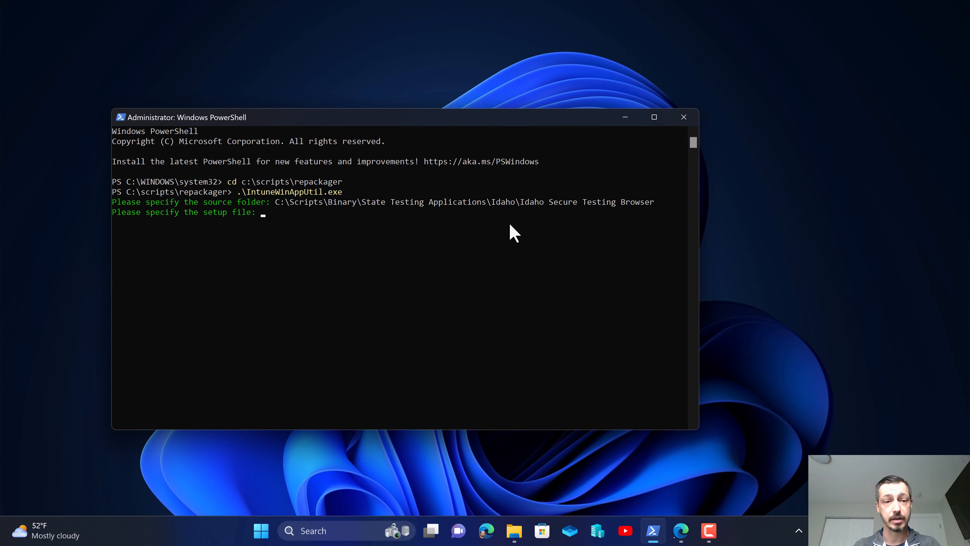
In File Explorer, open the properties of the IDSecureBrowser15.0-64bit installer and copy its file name
left_click(514, 529)
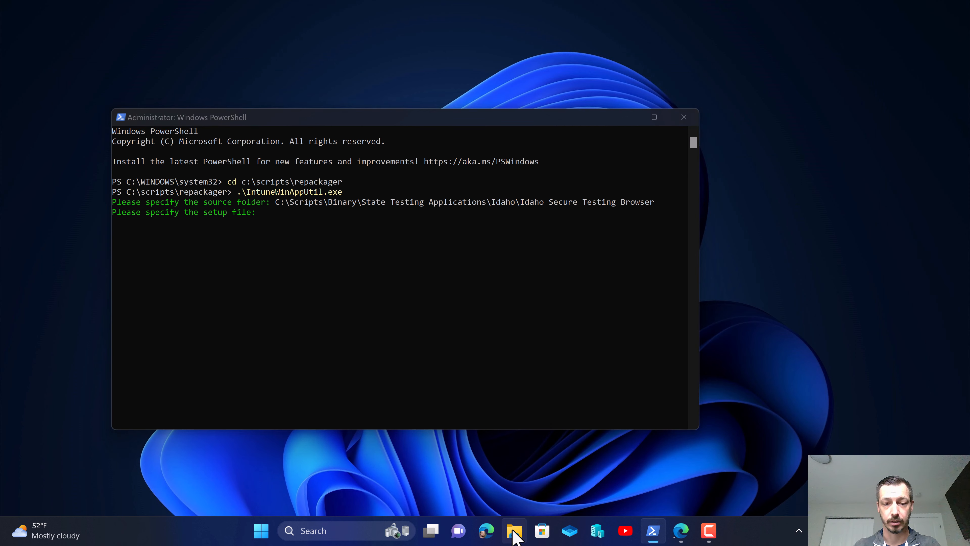
left_click(400, 190)
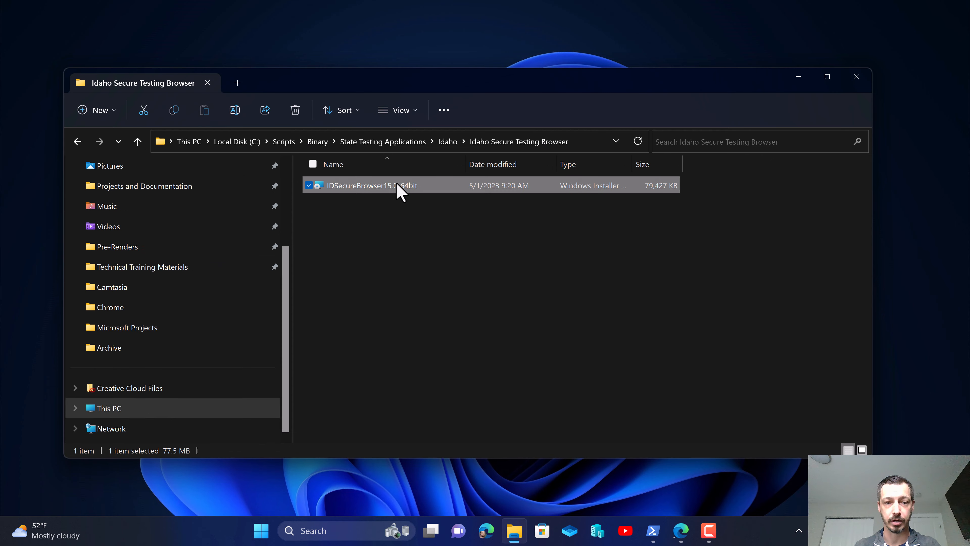
right_click(399, 190)
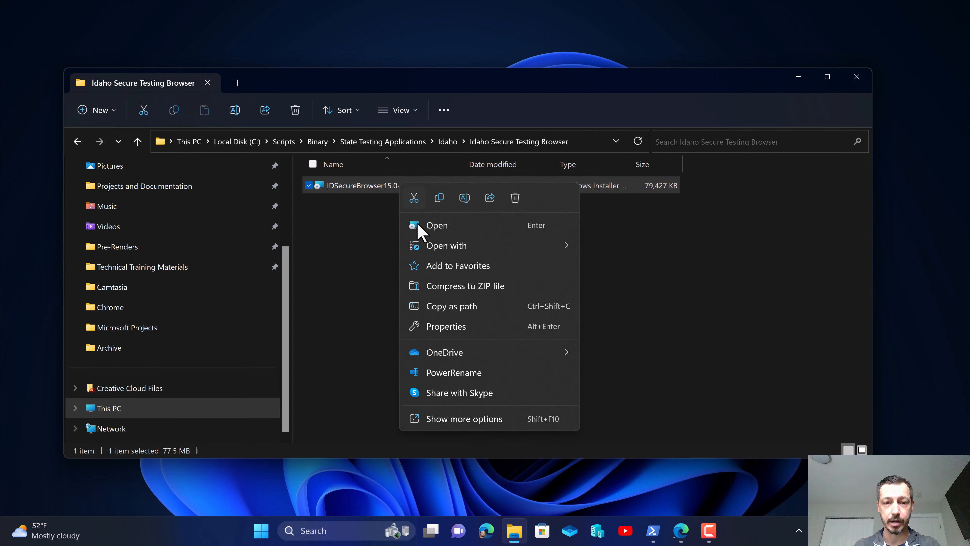
left_click(448, 419)
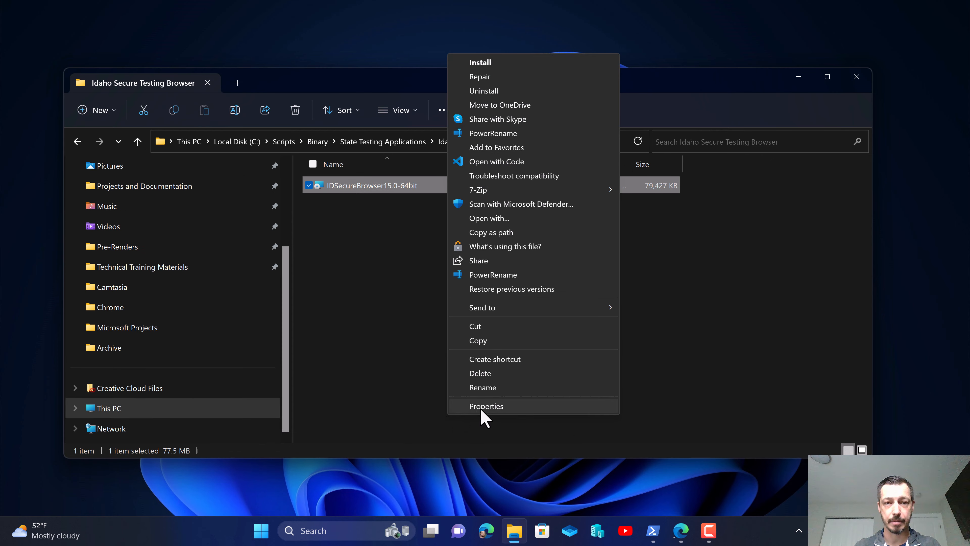
left_click(483, 407)
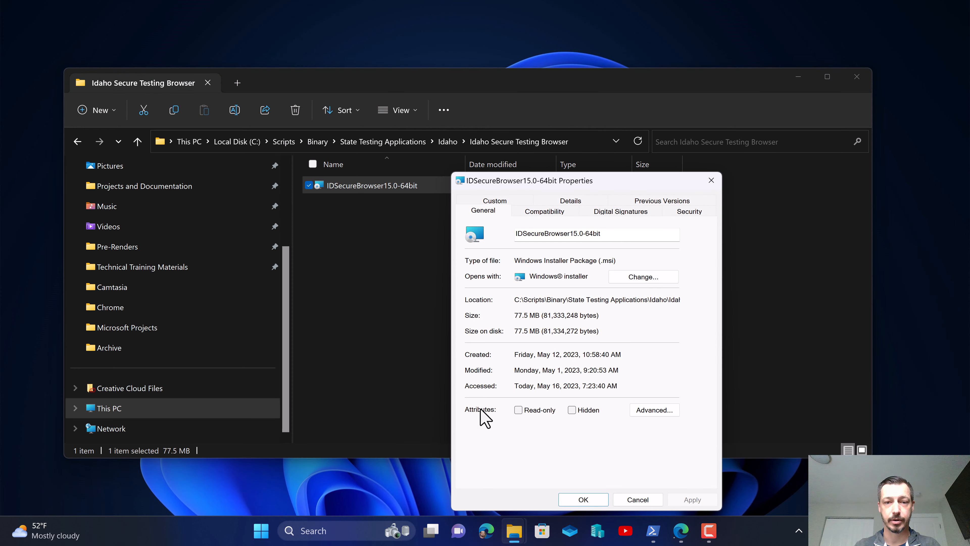
left_click_drag(611, 233, 489, 232)
right_click(539, 232)
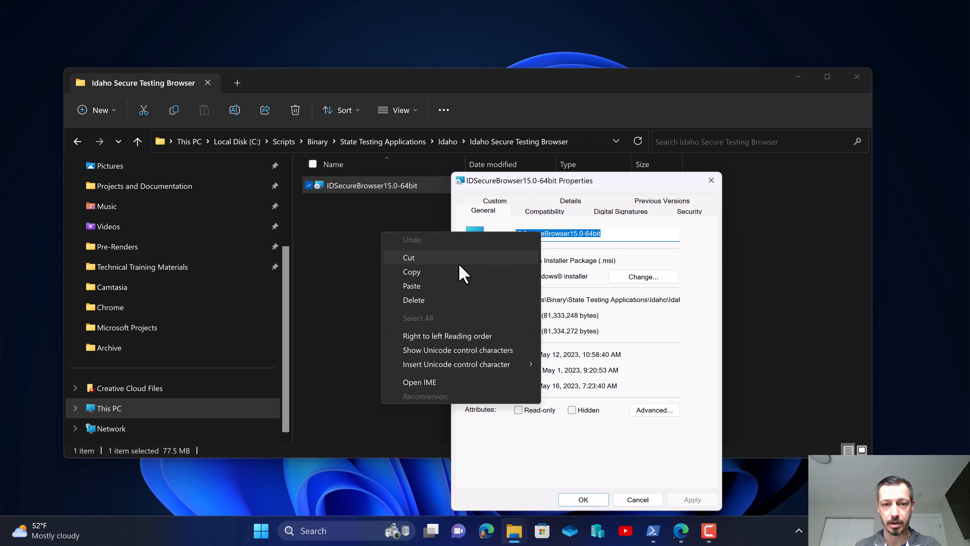
left_click(460, 271)
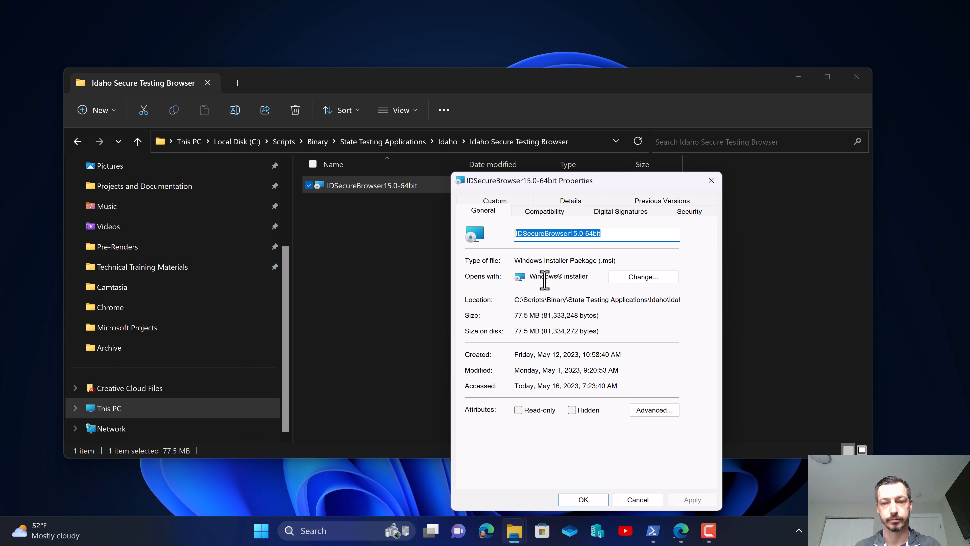
Switch back to PowerShell and submit IDSecureBrowser15.0-64bit.msi as the setup file
left_click(658, 529)
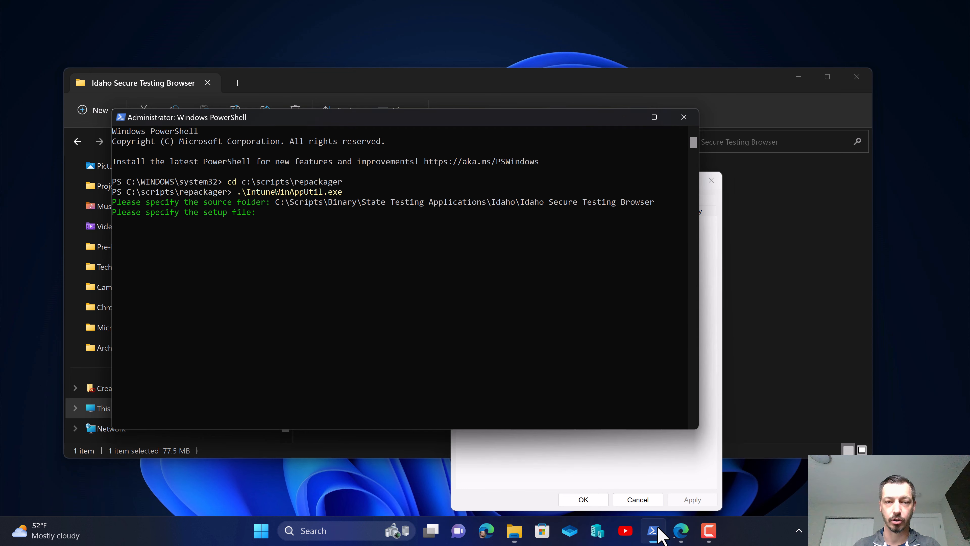
key("ctrl+v")
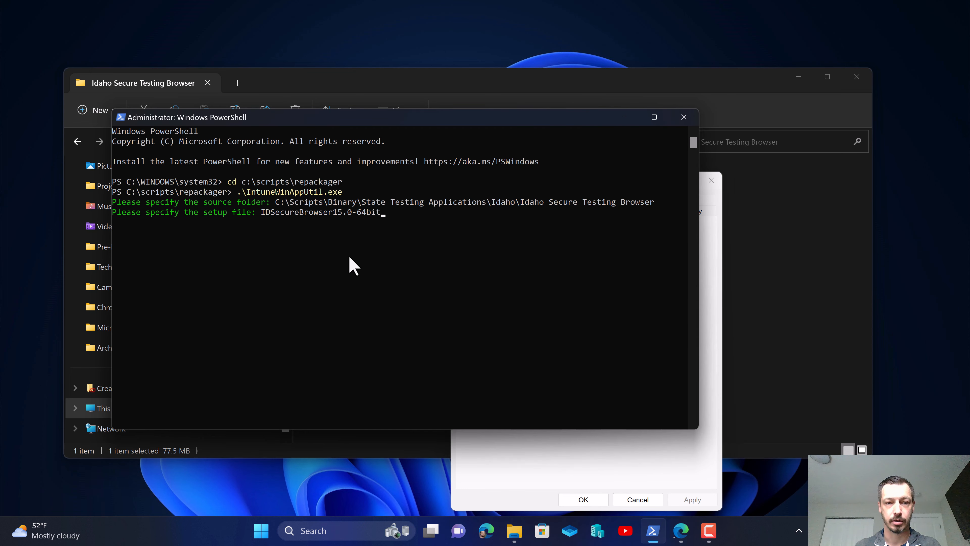
type(".msi")
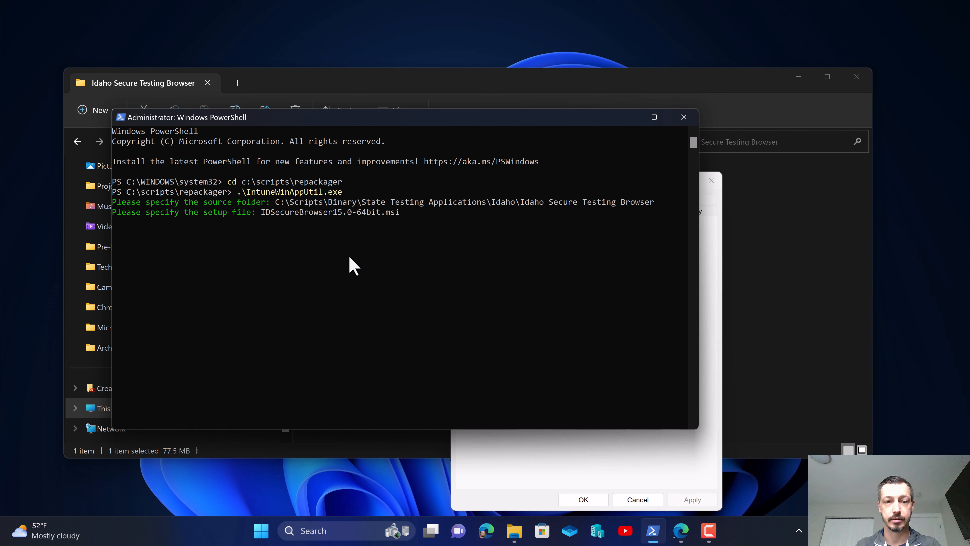
key("Return")
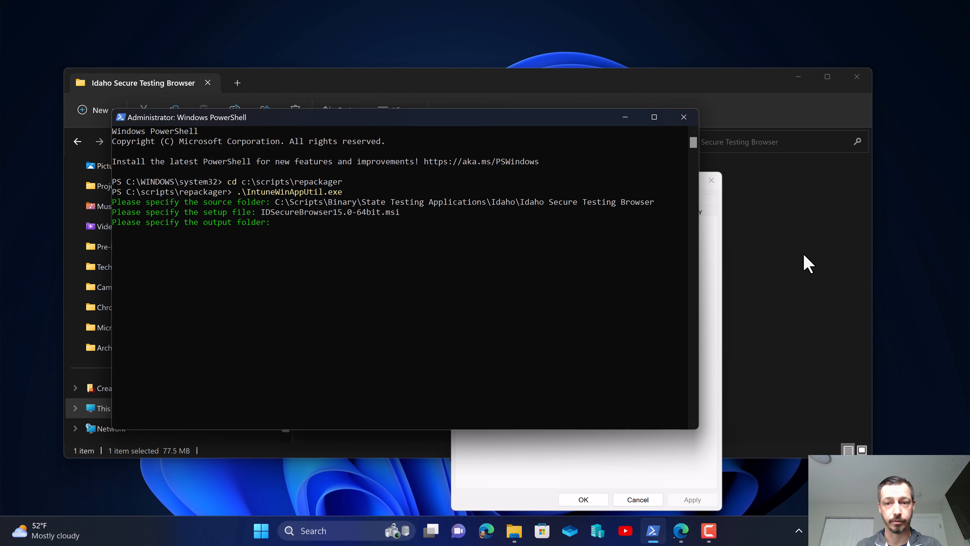
Close the file properties and browse to Scripts\Intunewin\State Testing Applications\Idaho\Idaho Secure Testing Browser in File Explorer
left_click(657, 494)
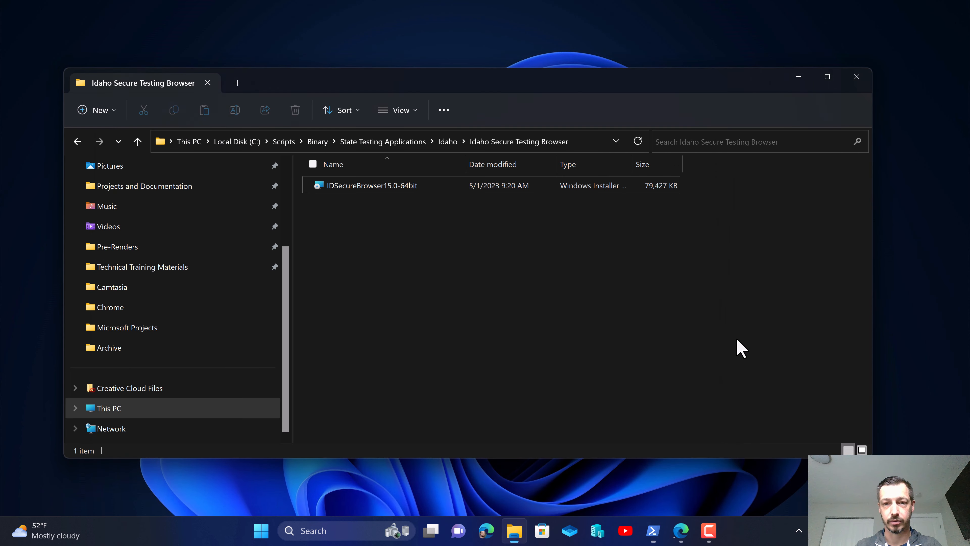
left_click(283, 142)
double_click(341, 207)
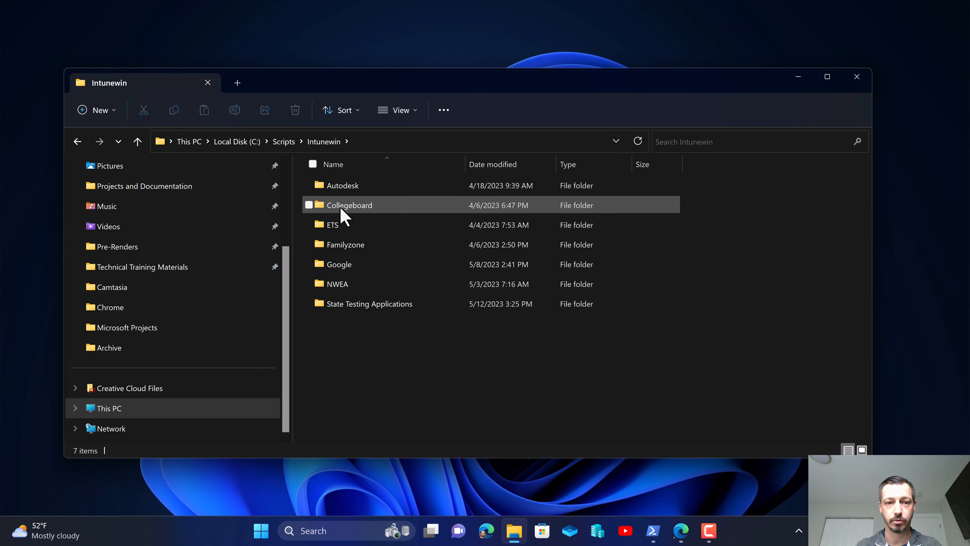
left_click(351, 304)
double_click(351, 304)
double_click(348, 191)
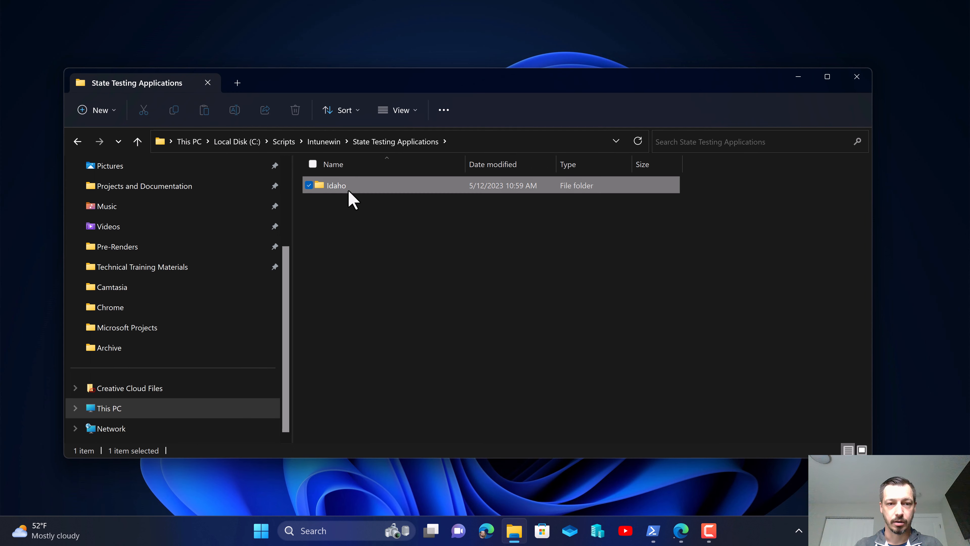
left_click(362, 191)
double_click(363, 191)
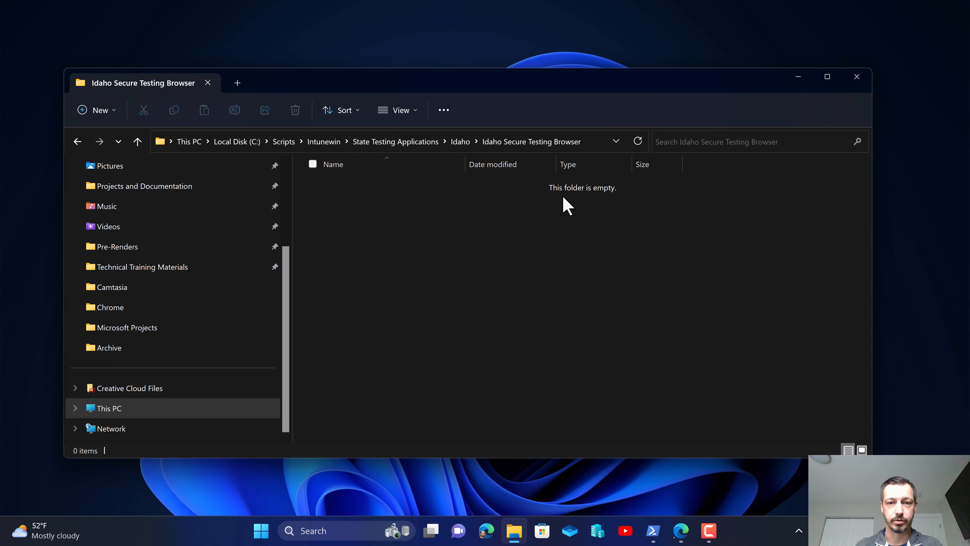
Submit the copied path of this Intunewin subfolder as the output folder in PowerShell and answer N to specifying a catalog folder
left_click(594, 142)
right_click(390, 142)
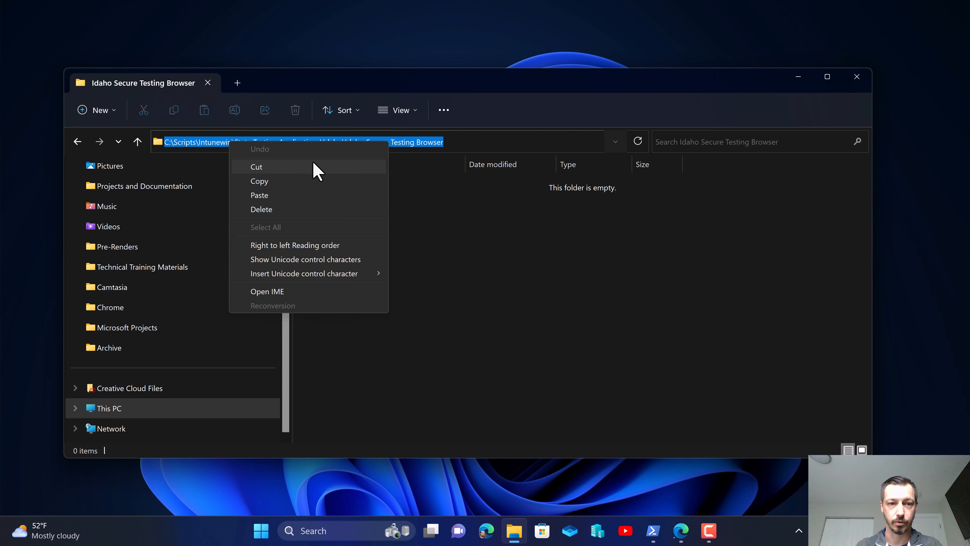
left_click(277, 183)
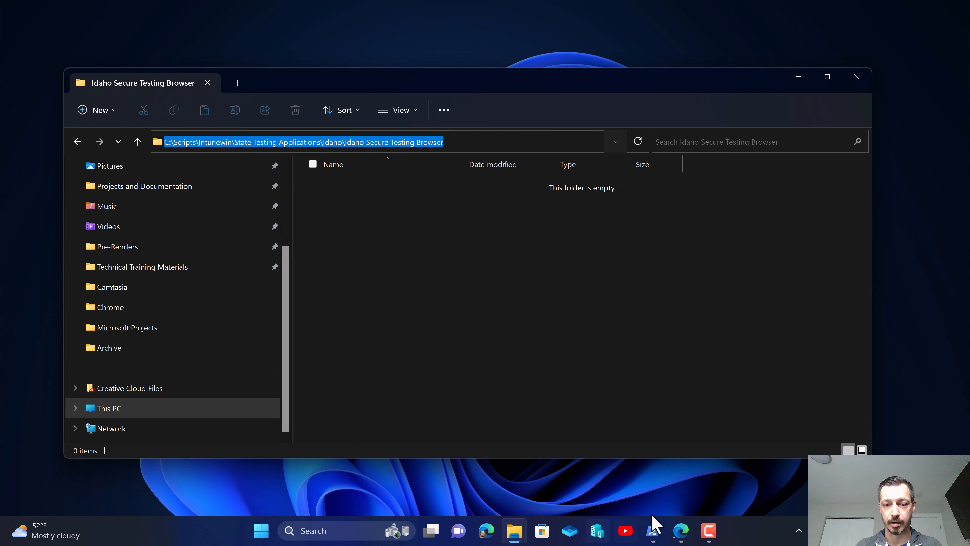
left_click(652, 530)
right_click(425, 280)
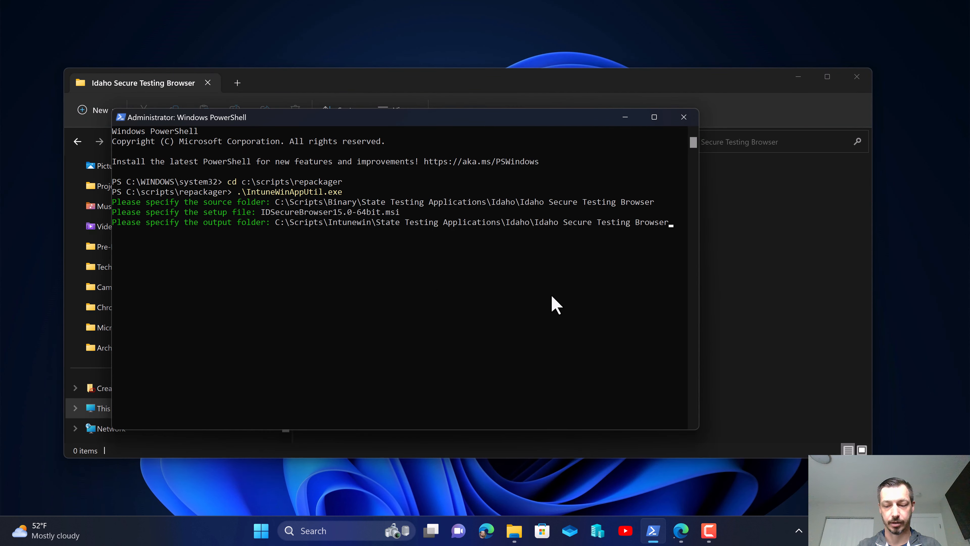
key("Return")
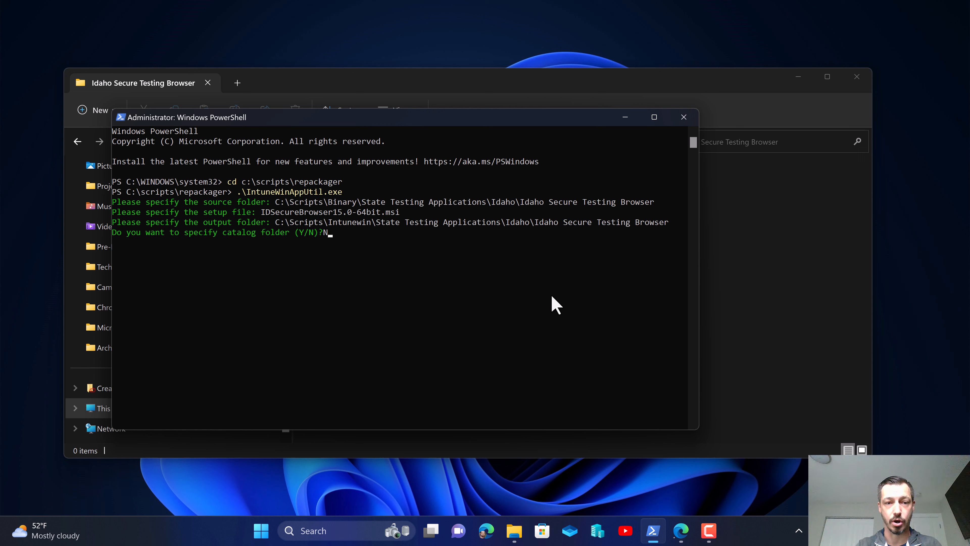
key("Return")
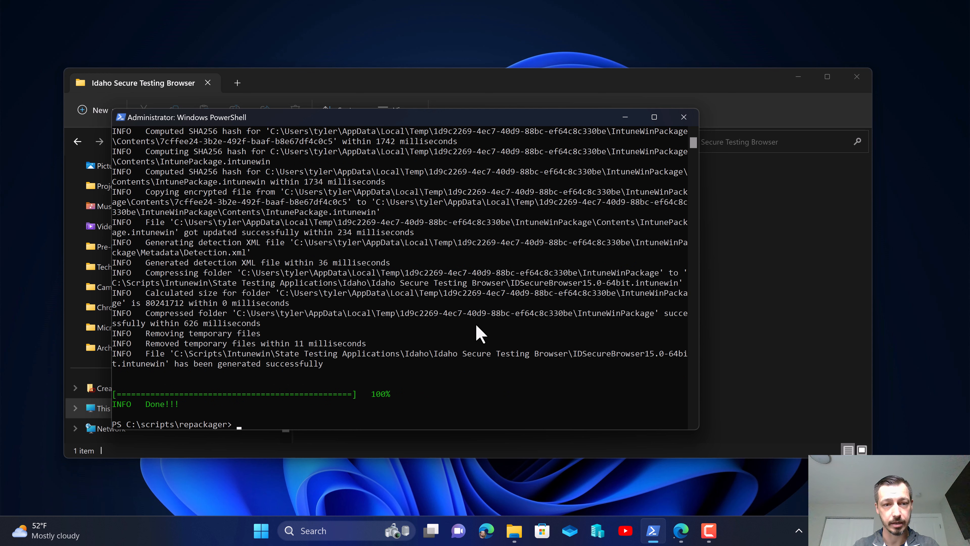
Close the PowerShell window, then the File Explorer window showing the generated package
left_click(684, 117)
left_click(500, 297)
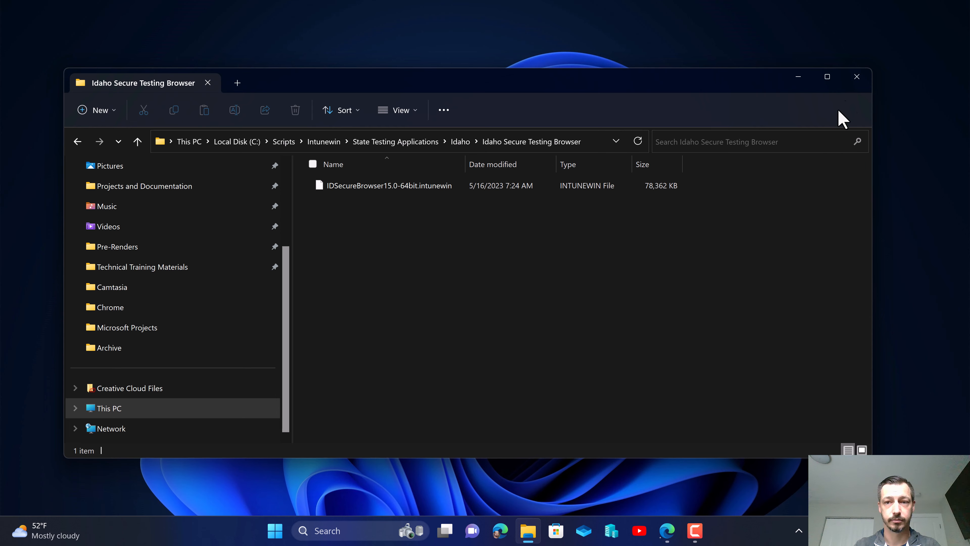
left_click(855, 85)
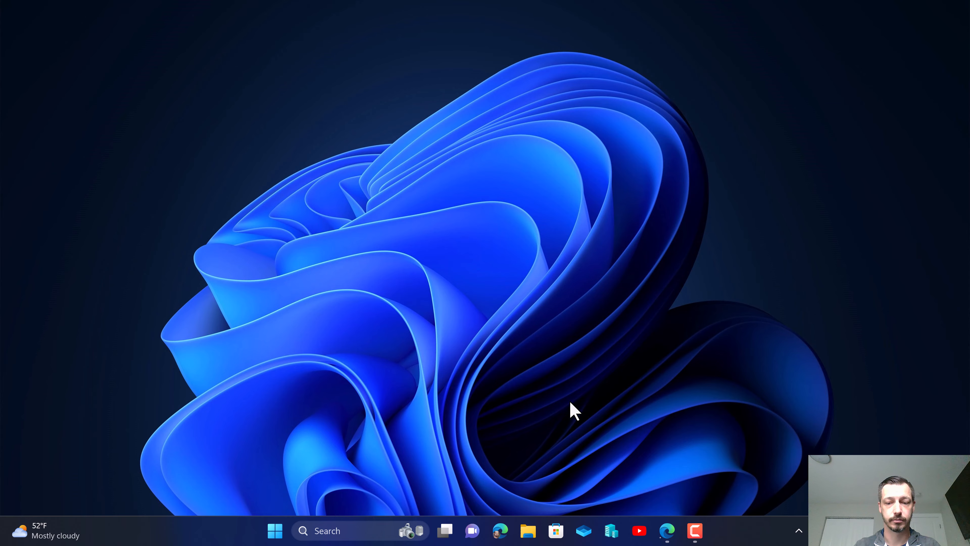
Switch to the Microsoft Intune admin center in Edge and start adding an app of type Windows app (Win32)
left_click(667, 531)
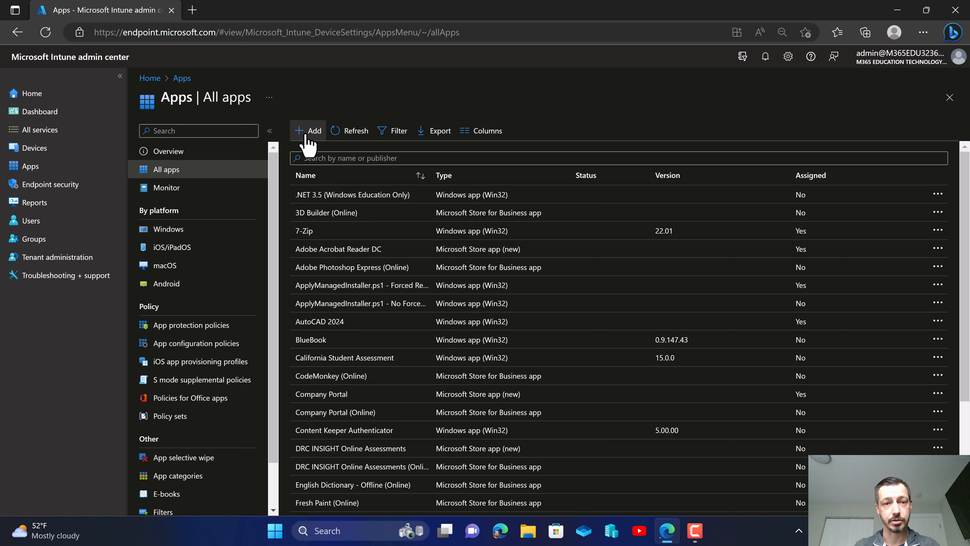
left_click(308, 131)
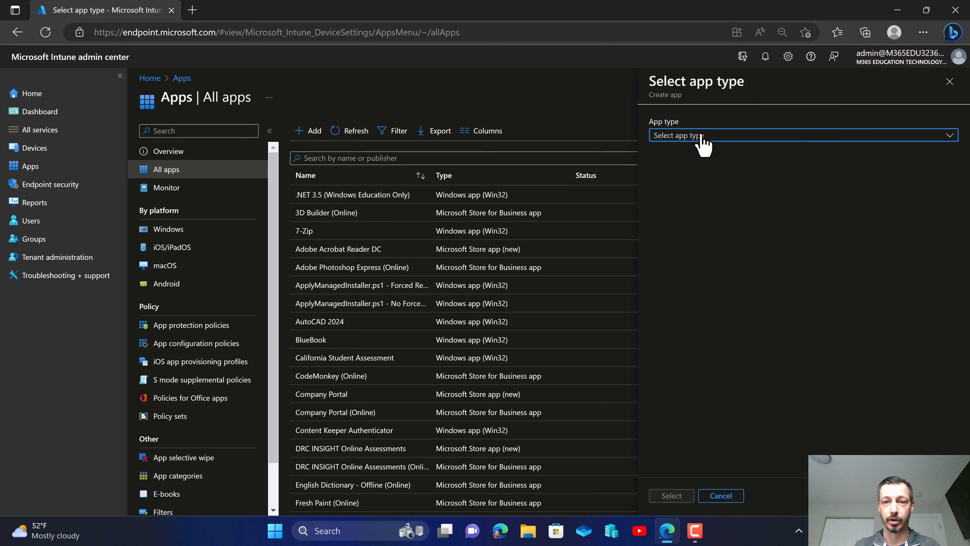
left_click(731, 144)
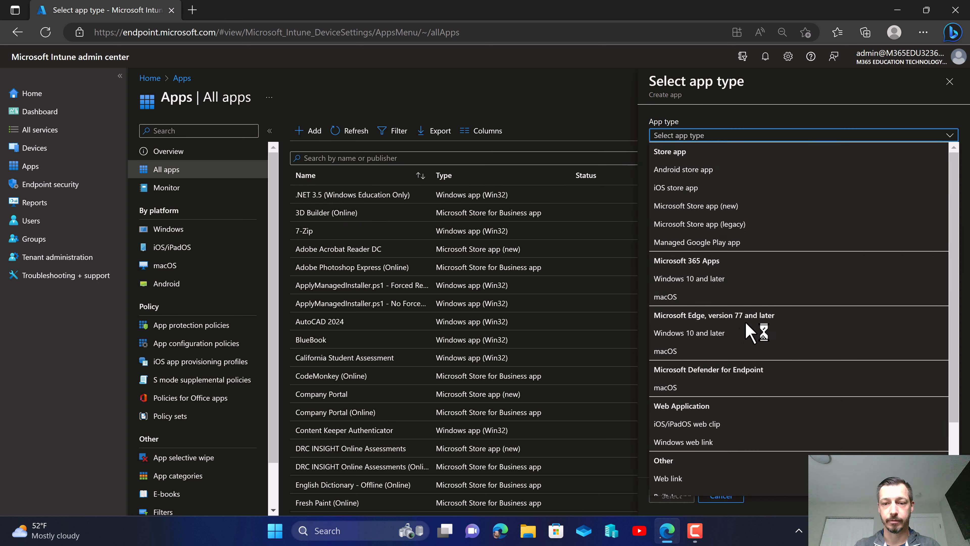
scroll(747, 331, "down", 2)
left_click(710, 452)
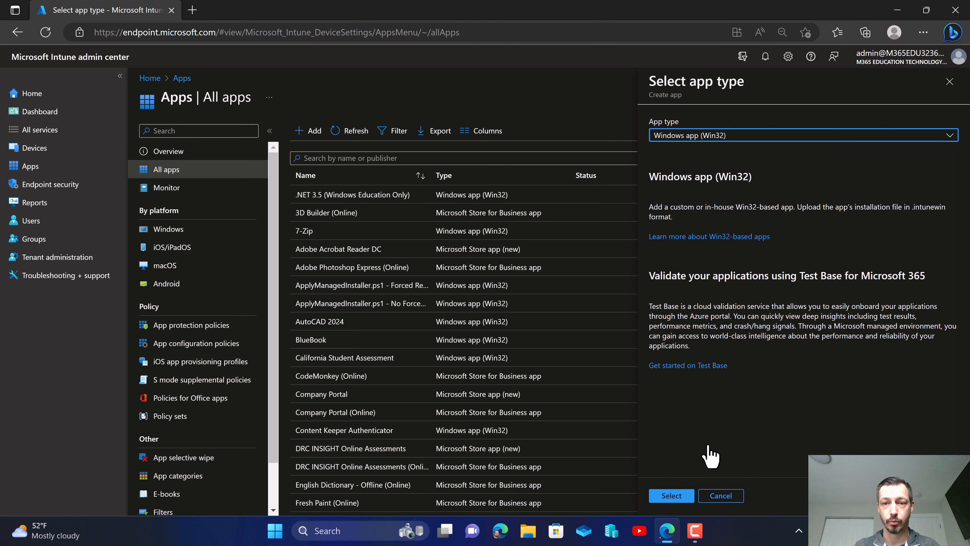
left_click(672, 496)
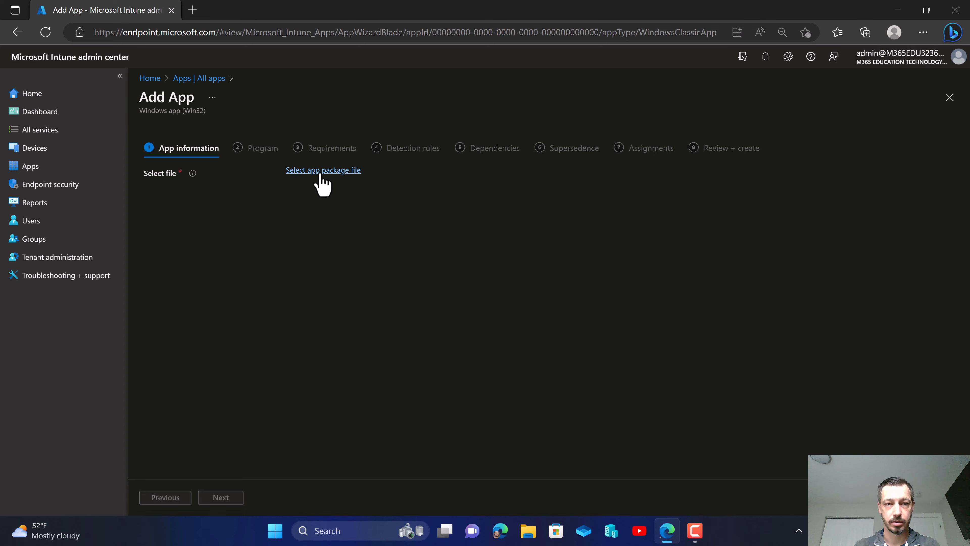
Select IDSecureBrowser15.0-64bit.intunewin from C:\Scripts\Intunewin\State Testing Applications\Idaho\Idaho Secure Testing Browser as the app package file
left_click(320, 172)
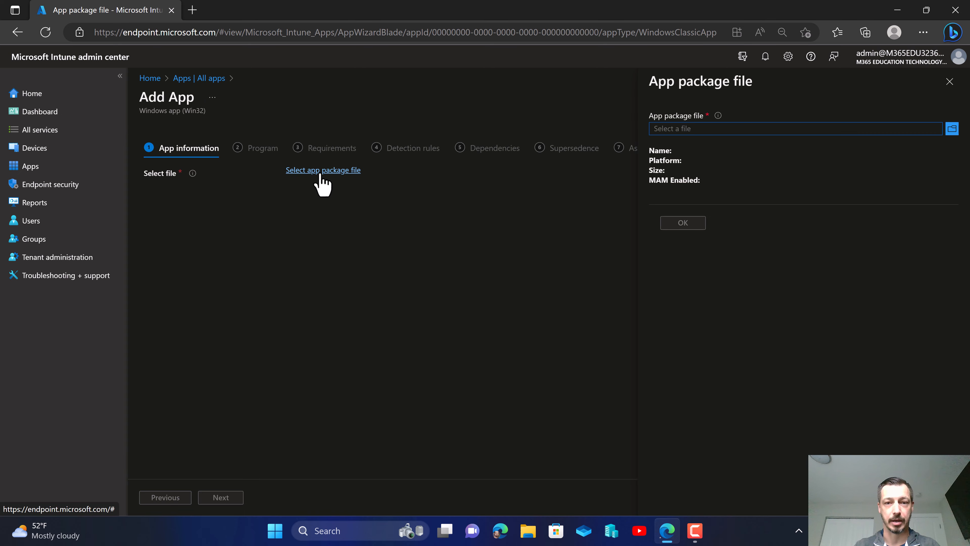
left_click(740, 129)
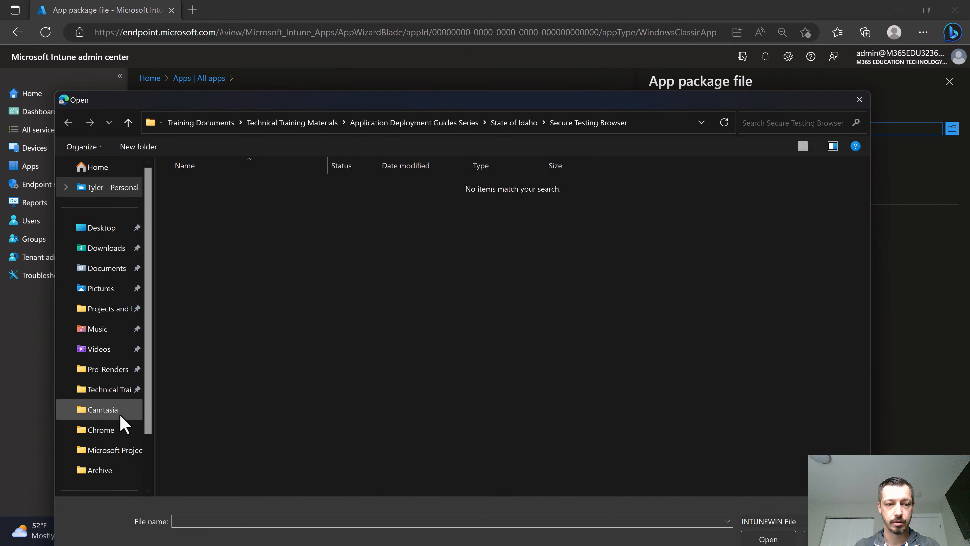
scroll(145, 306, "down", 3)
left_click(100, 429)
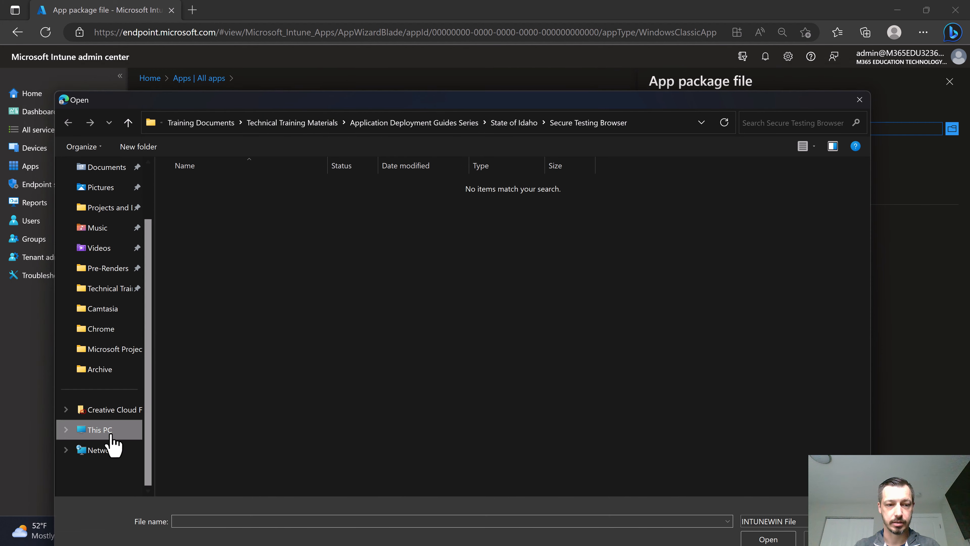
double_click(263, 206)
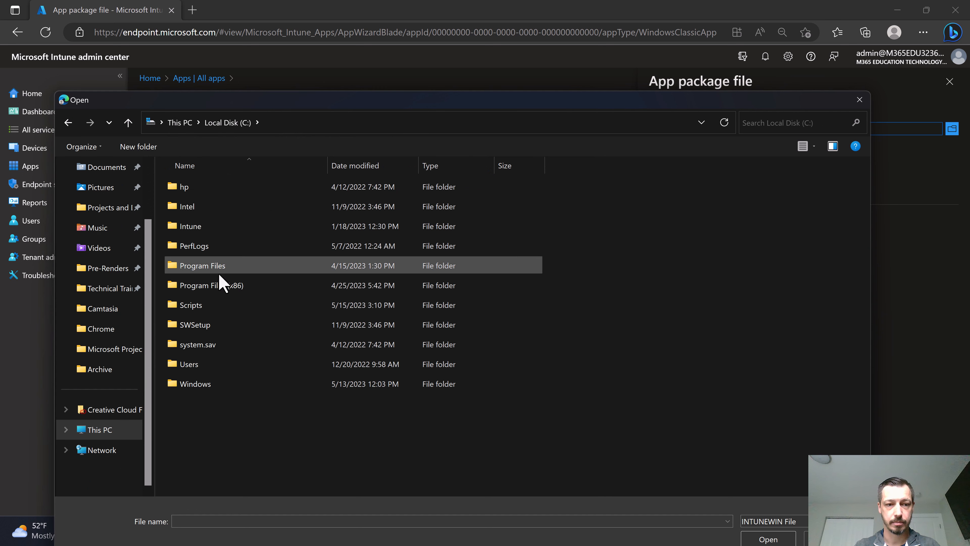
double_click(208, 306)
double_click(205, 210)
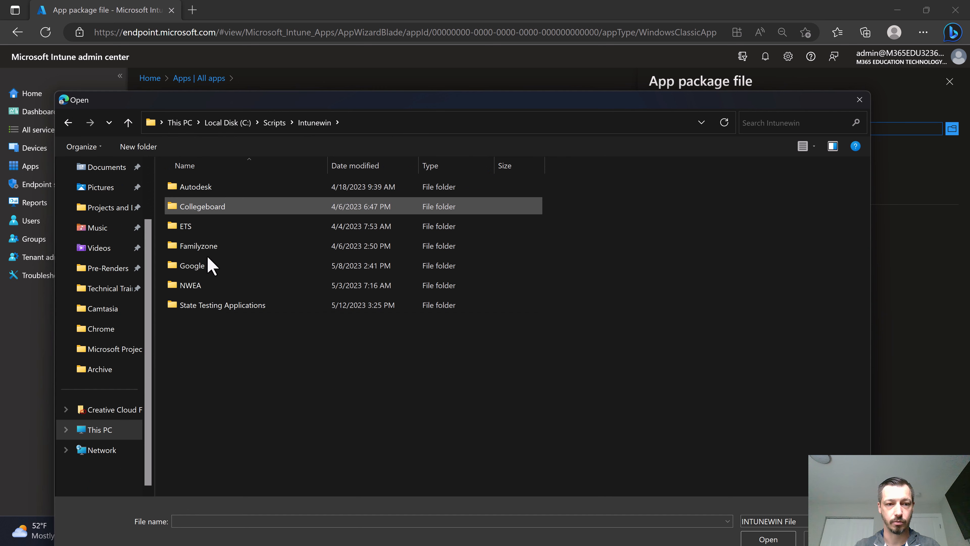
double_click(213, 305)
double_click(203, 189)
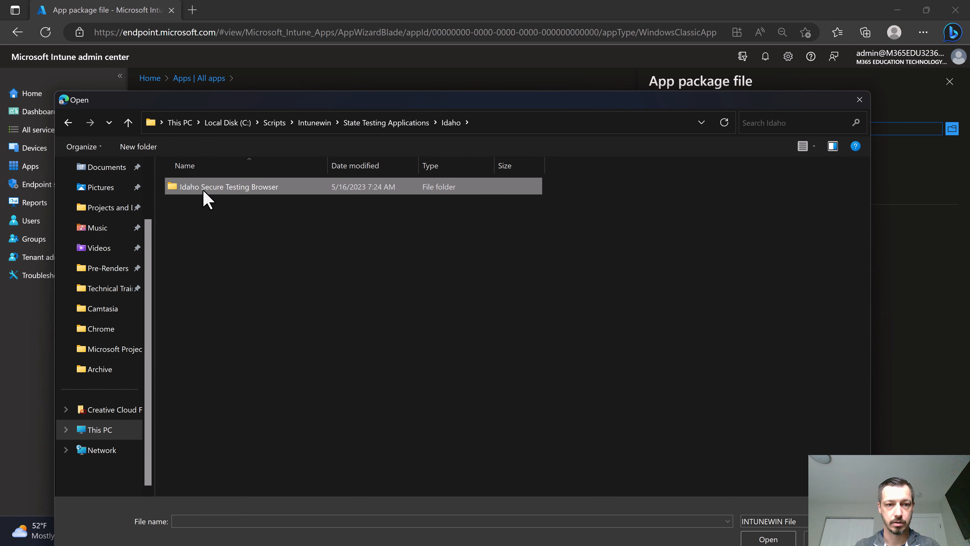
double_click(204, 189)
double_click(204, 188)
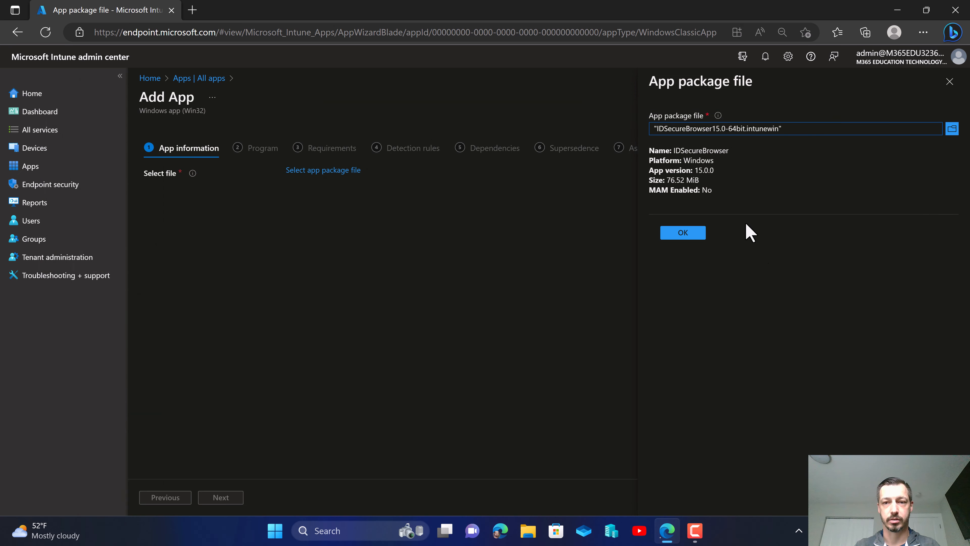
left_click(684, 232)
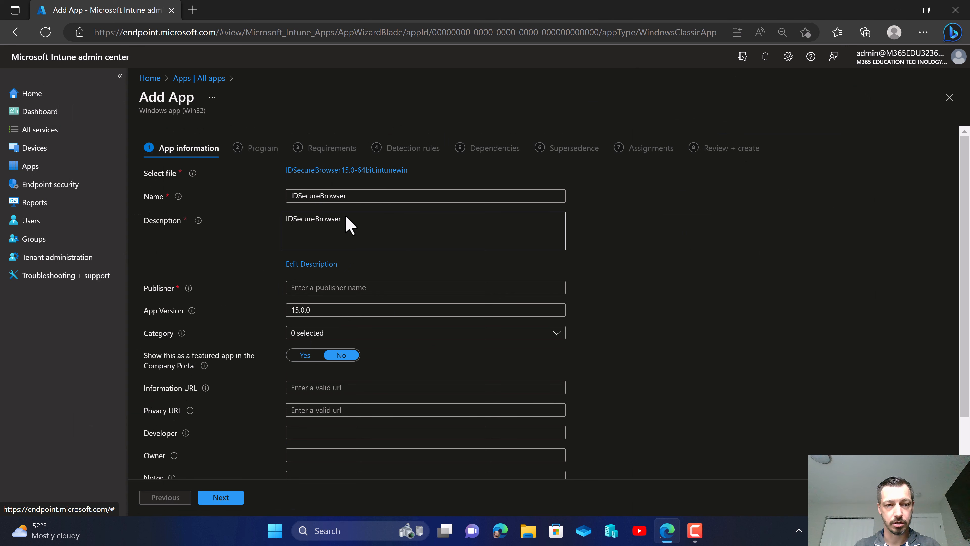
Name the app Idaho Secure Testing Browser and enter CAI as its publisher
left_click_drag(347, 195, 243, 195)
type("I")
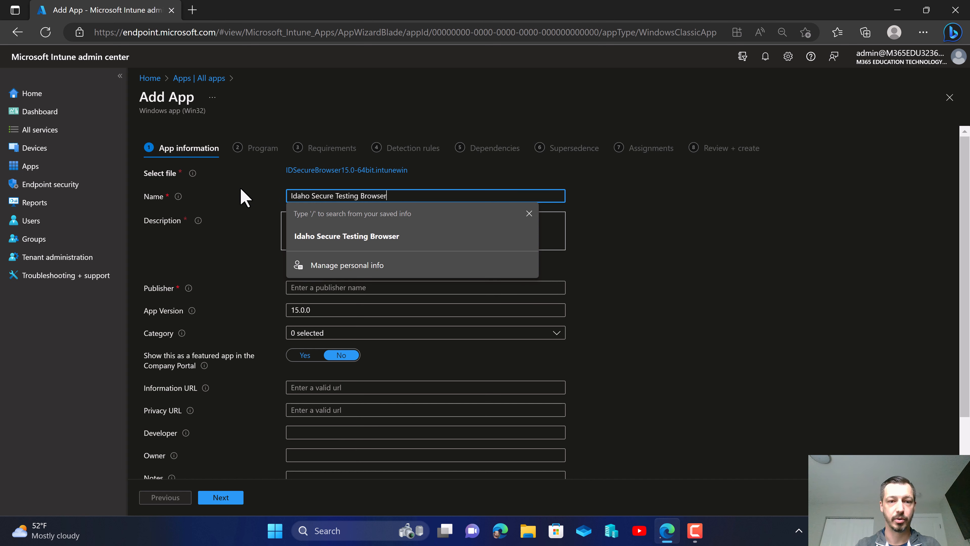
left_click(619, 214)
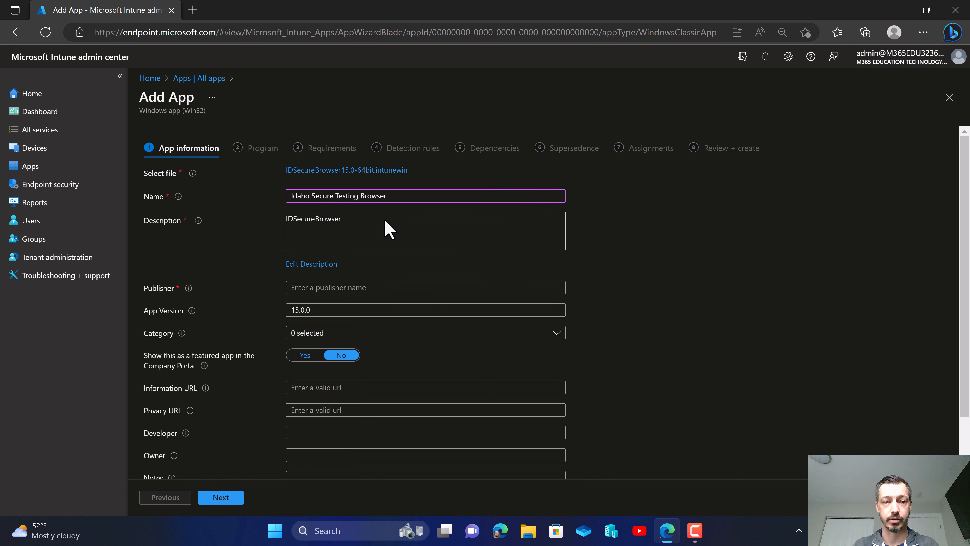
left_click(319, 287)
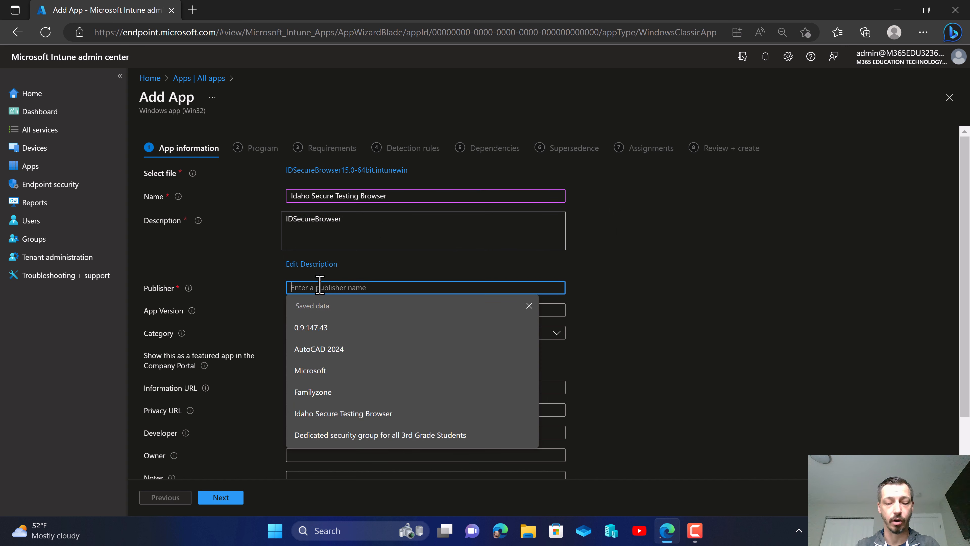
type("CAI")
left_click(662, 305)
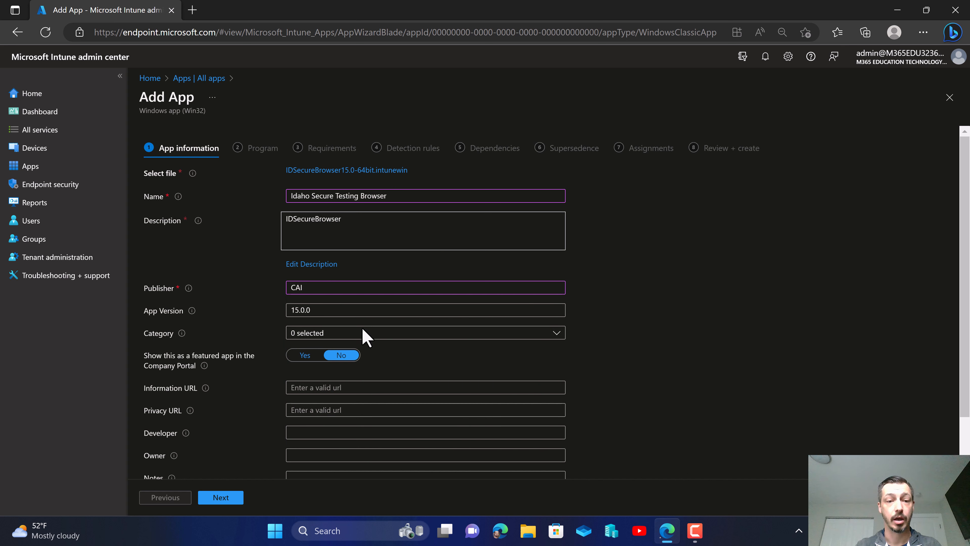
Set the app category to Books & Reference and continue to Requirements, keeping the default Program settings
left_click(500, 333)
left_click(296, 189)
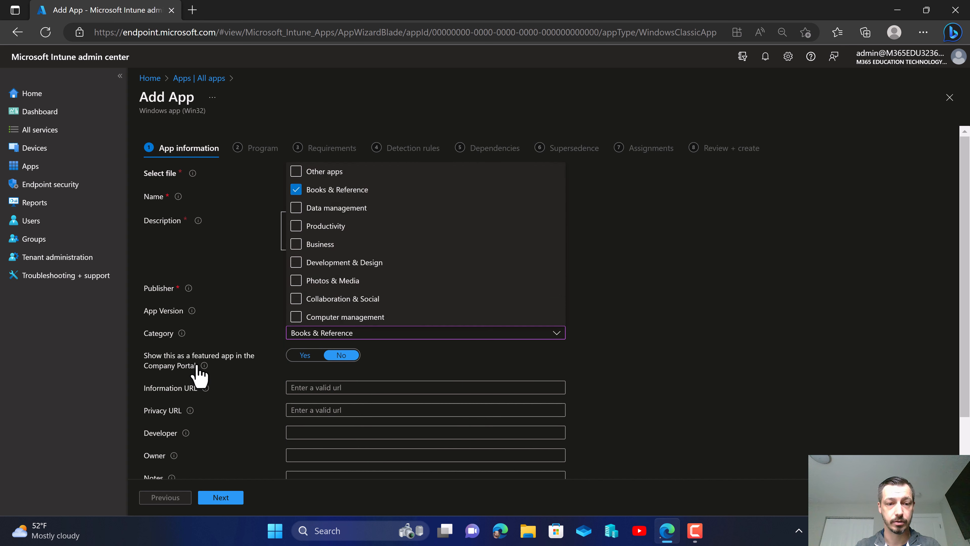
left_click(197, 366)
scroll(152, 293, "down", 2)
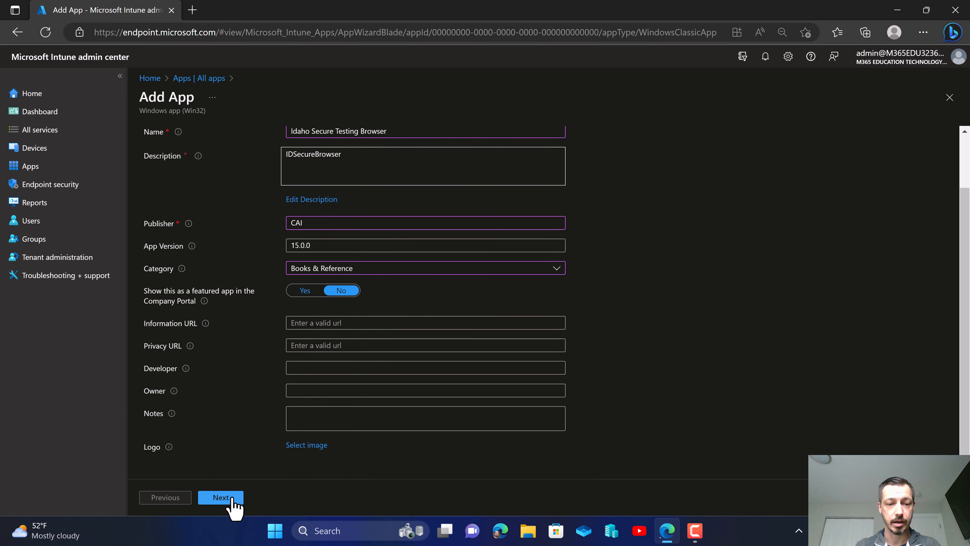
left_click(220, 498)
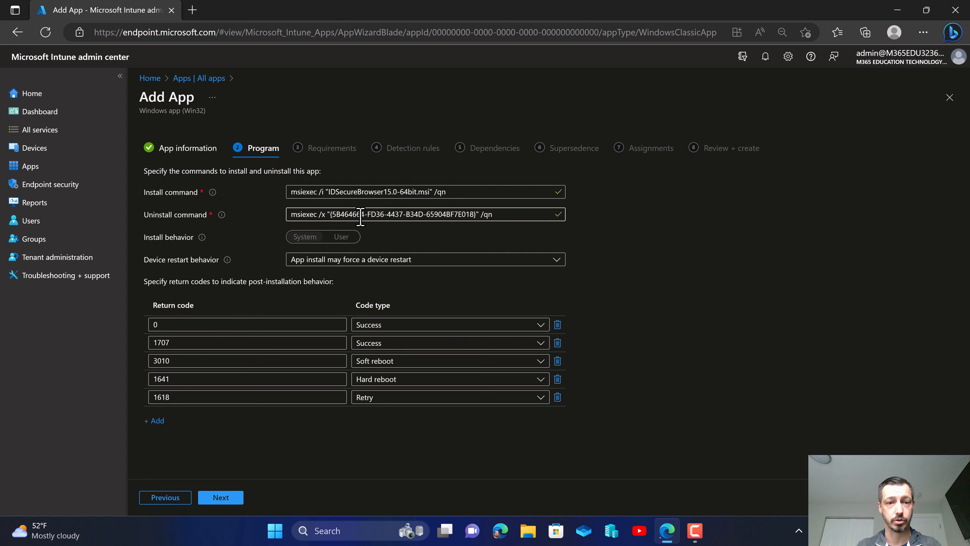
left_click(240, 498)
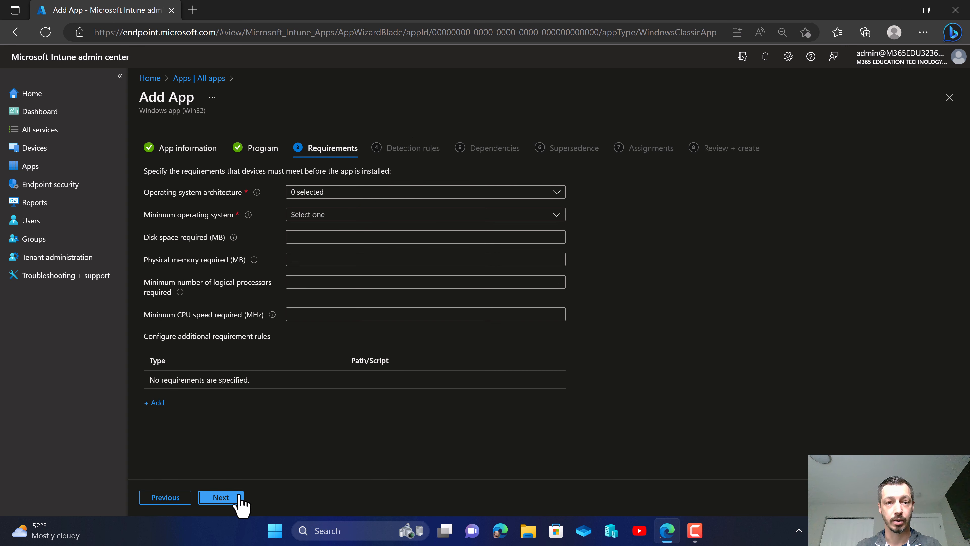
Require 64-bit operating system architecture and set the minimum operating system to Windows 10 21H1
left_click(425, 192)
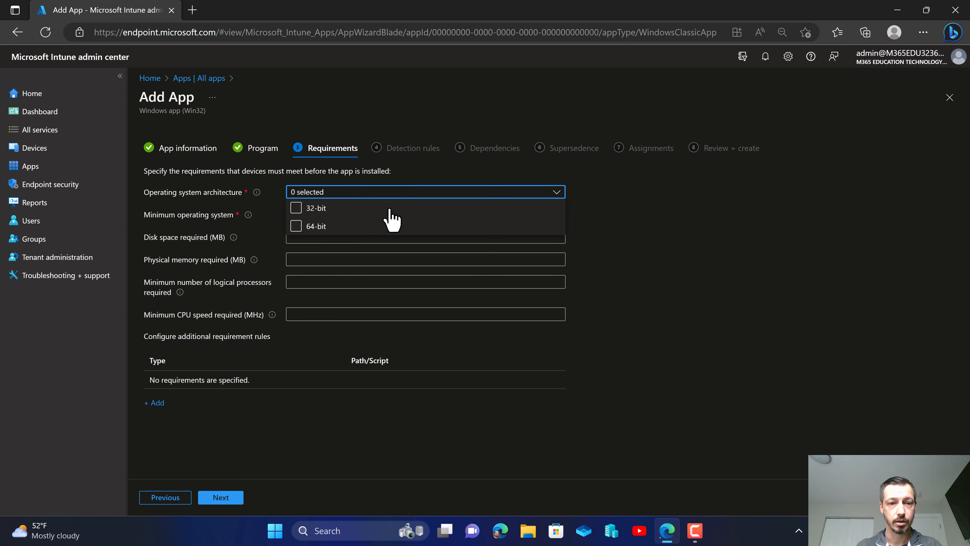
left_click(317, 227)
left_click(273, 227)
left_click(345, 215)
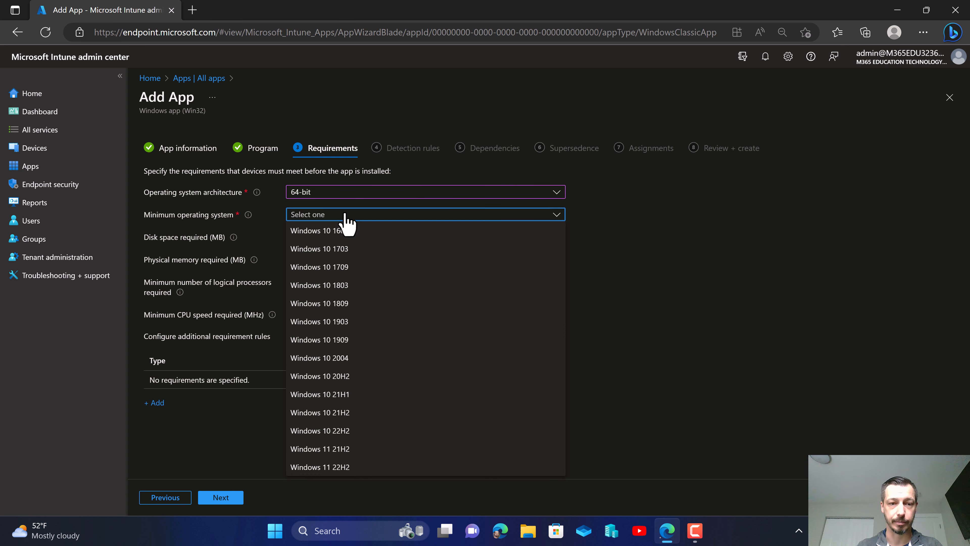
left_click(359, 395)
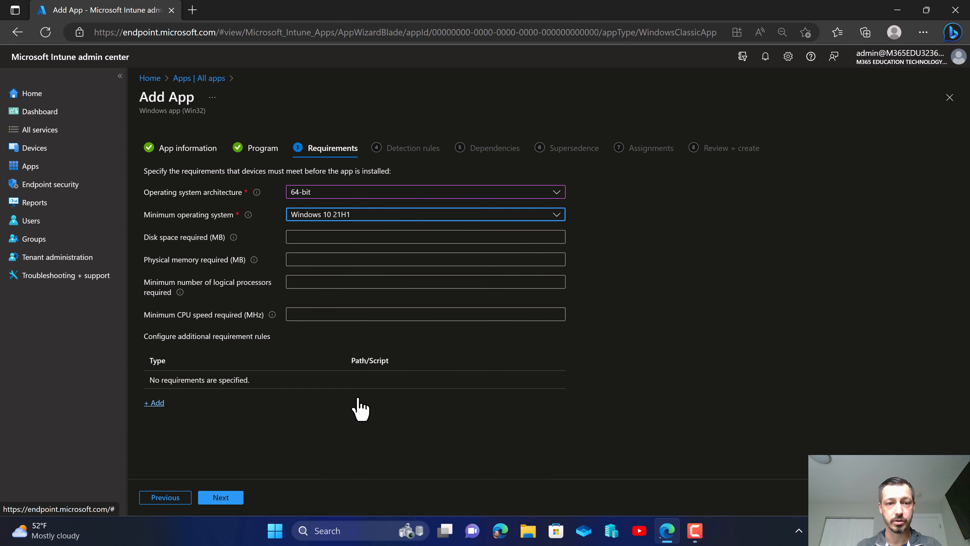
Set the required disk space to 125 MB and continue to Detection rules
left_click(319, 237)
type("125")
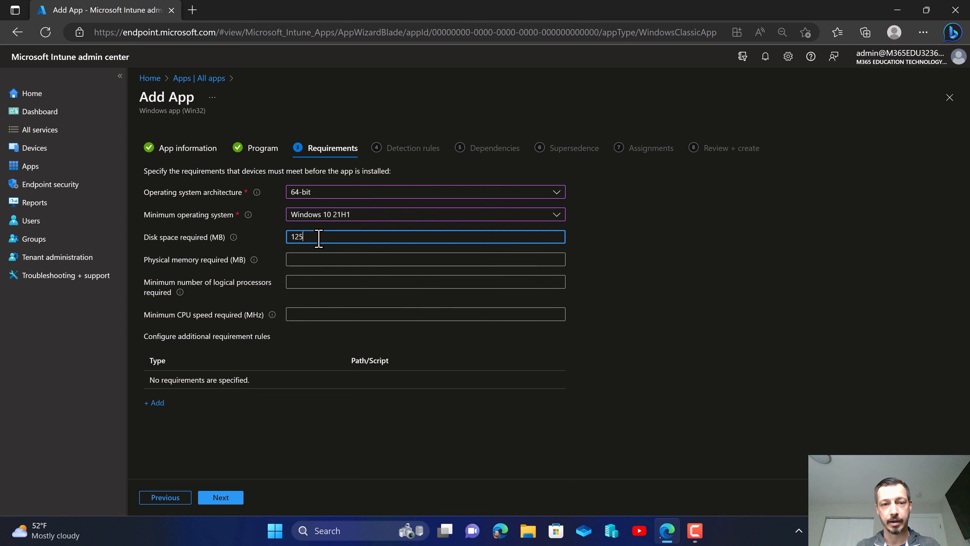
left_click(390, 424)
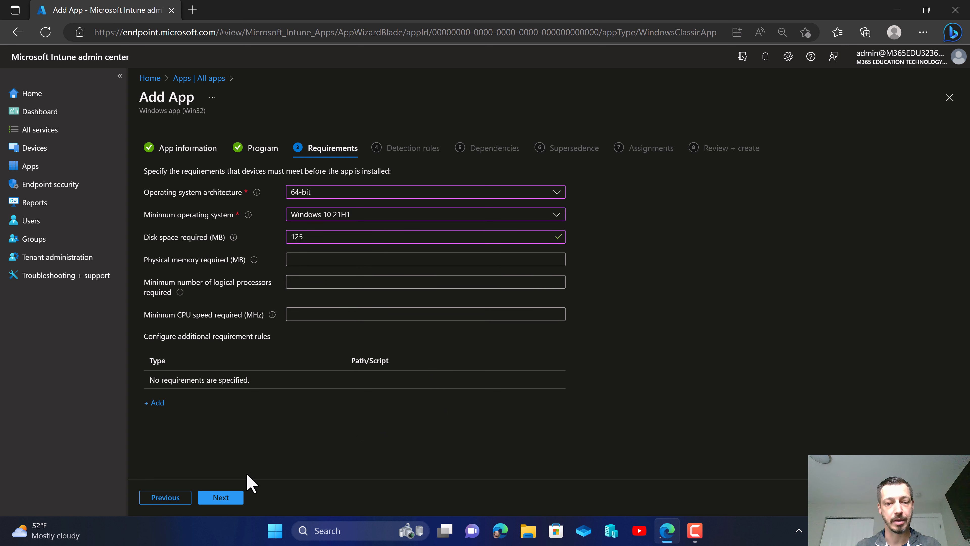
left_click(218, 497)
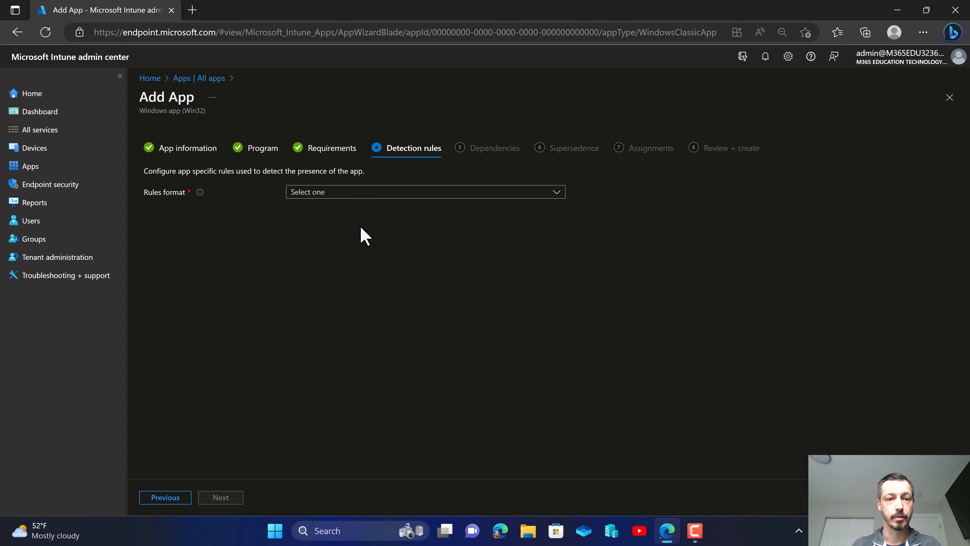
Choose manually configured detection rules and add a rule of type MSI with its prefilled product code
left_click(351, 193)
left_click(352, 208)
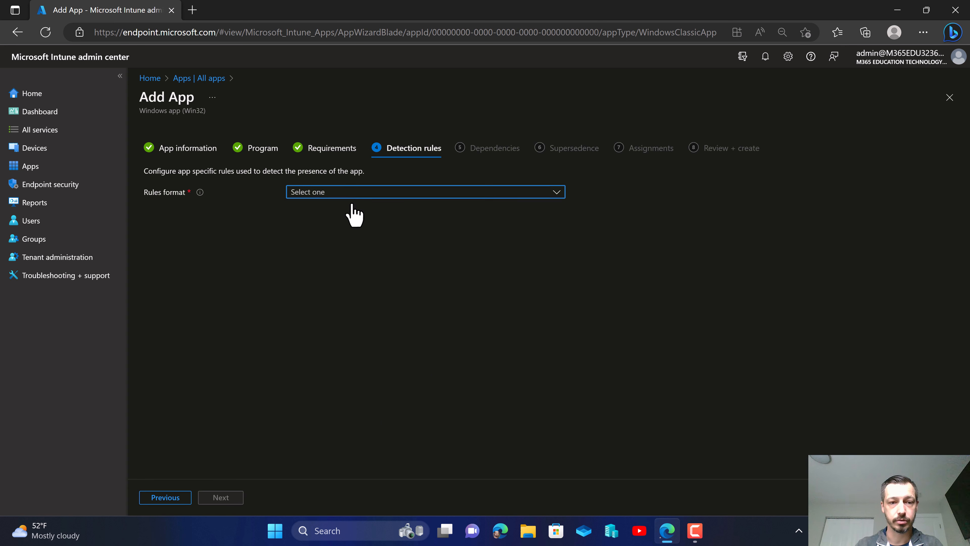
left_click(156, 263)
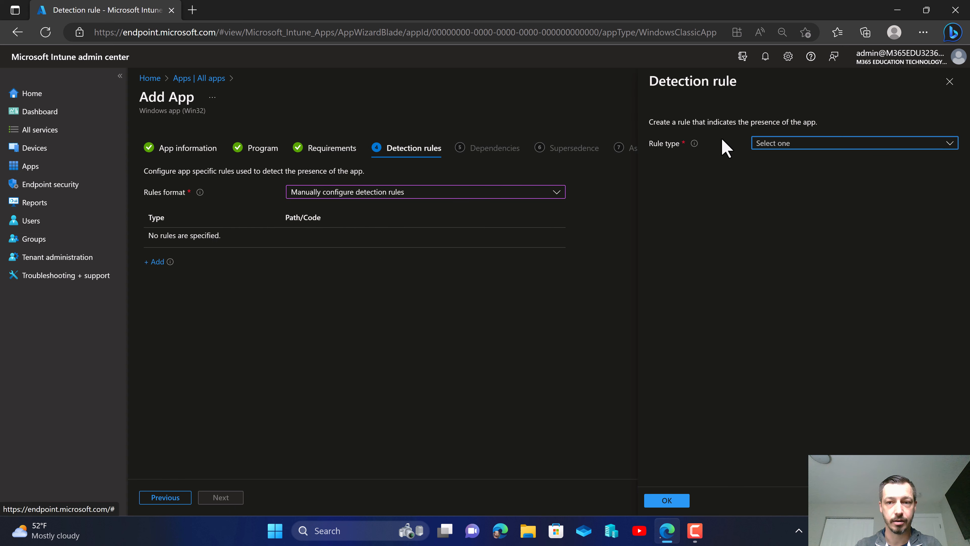
left_click(774, 145)
left_click(773, 158)
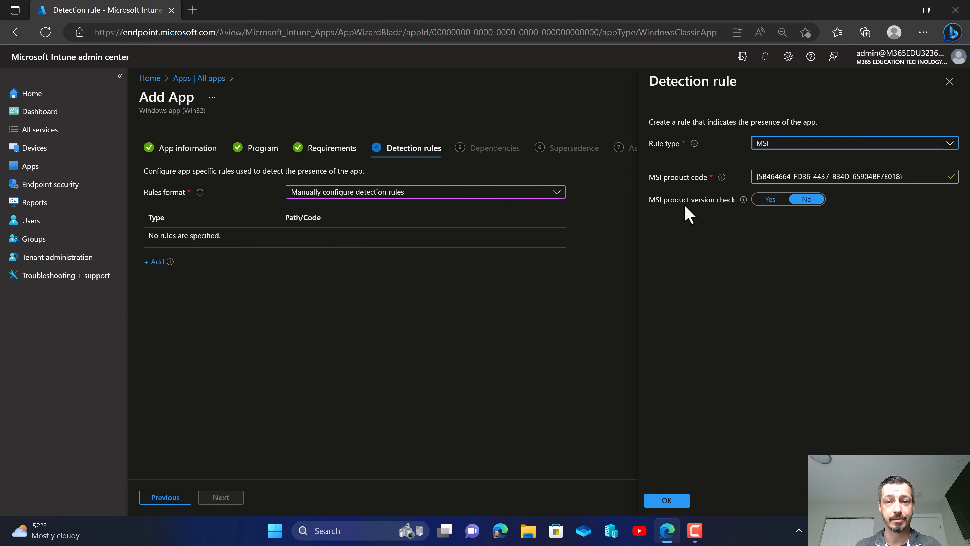
left_click(684, 500)
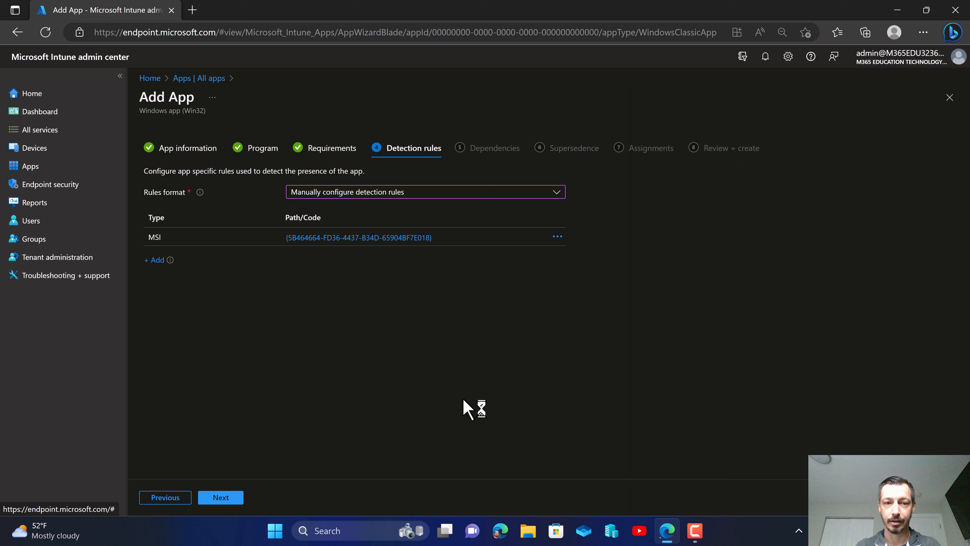
Proceed to Assignments without adding any dependencies or superseded apps
left_click(217, 496)
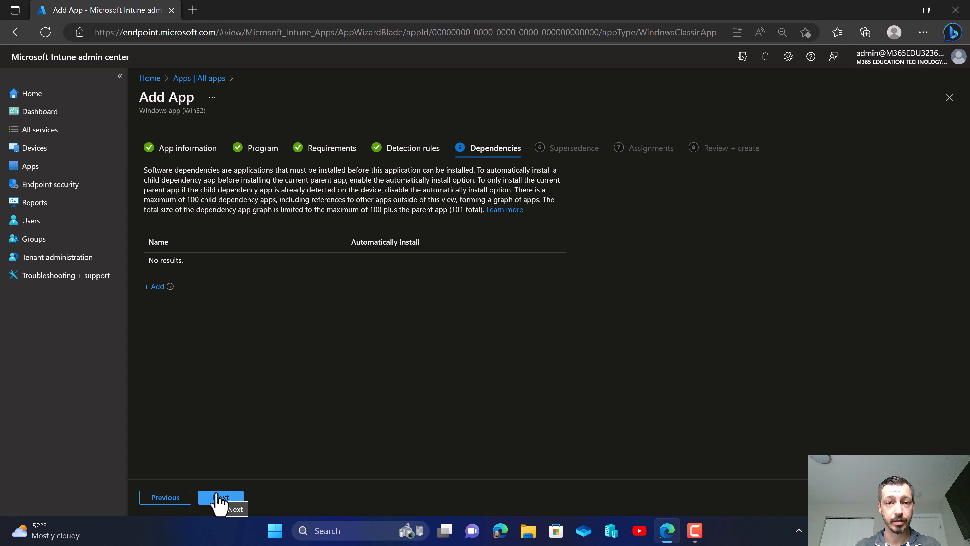
left_click(219, 498)
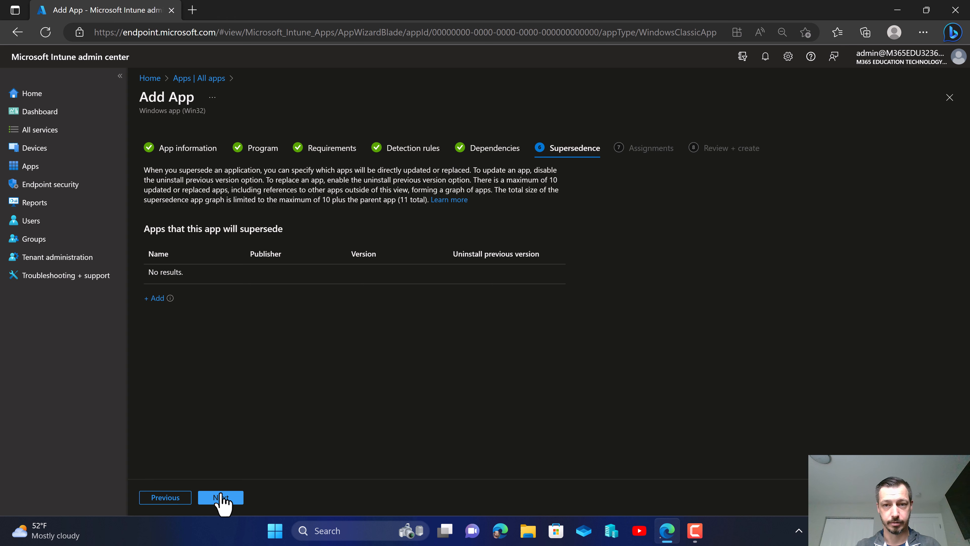
left_click(221, 497)
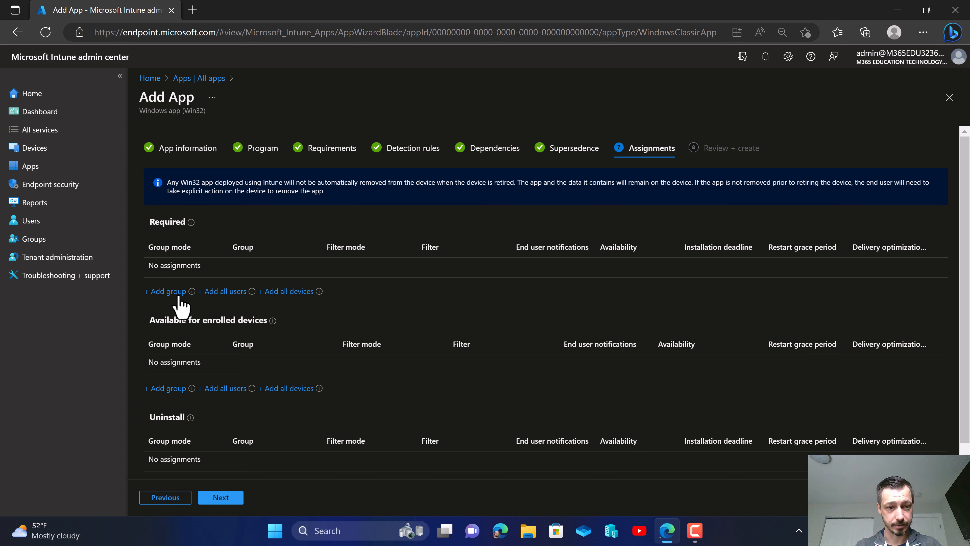
Search the groups for "application" and add ApplicationDeploymentTesting as a Required assignment
left_click(166, 296)
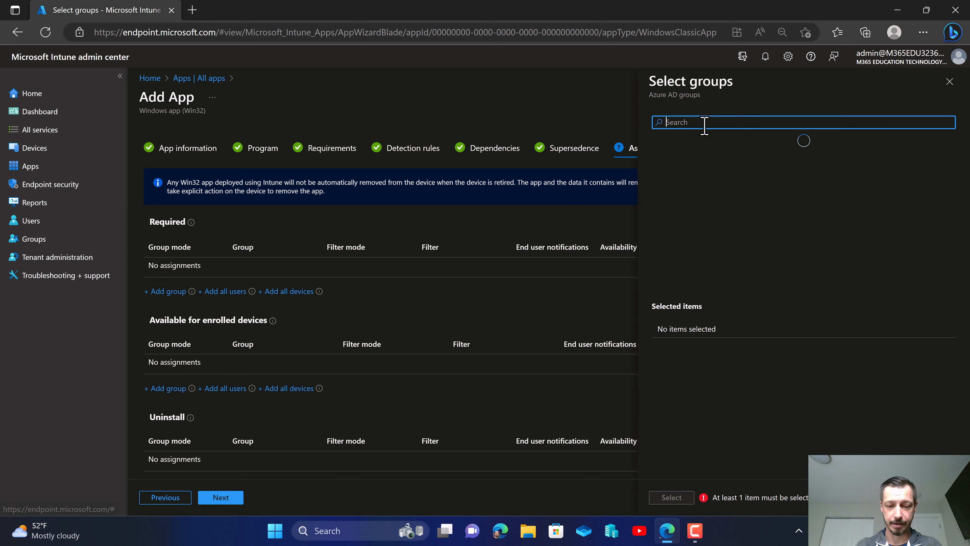
type("applict")
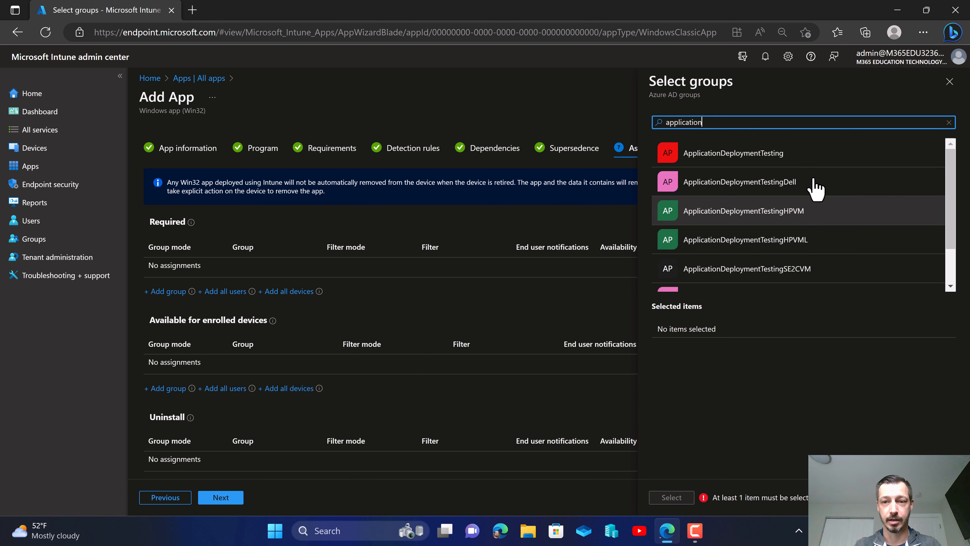
scroll(806, 281, "down", 1)
scroll(775, 217, "up", 3)
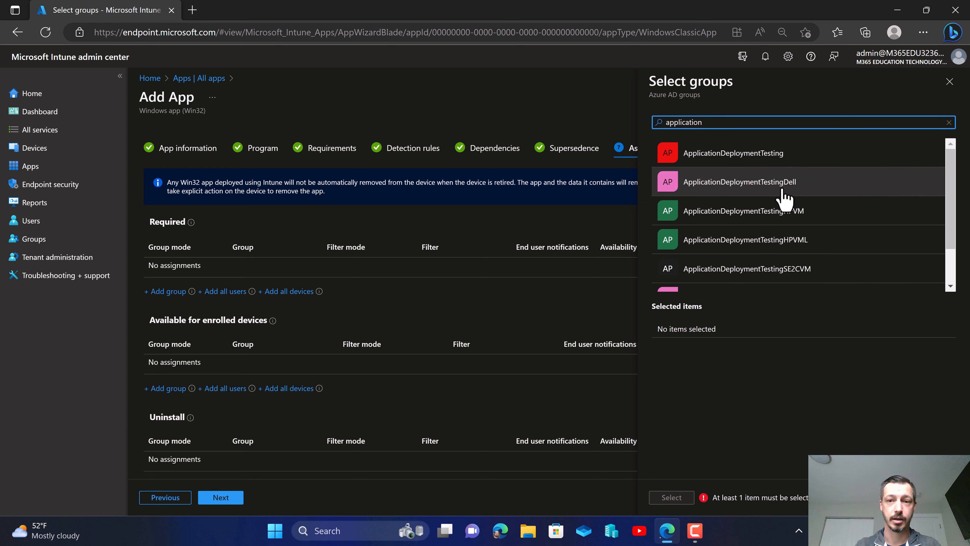
left_click(766, 163)
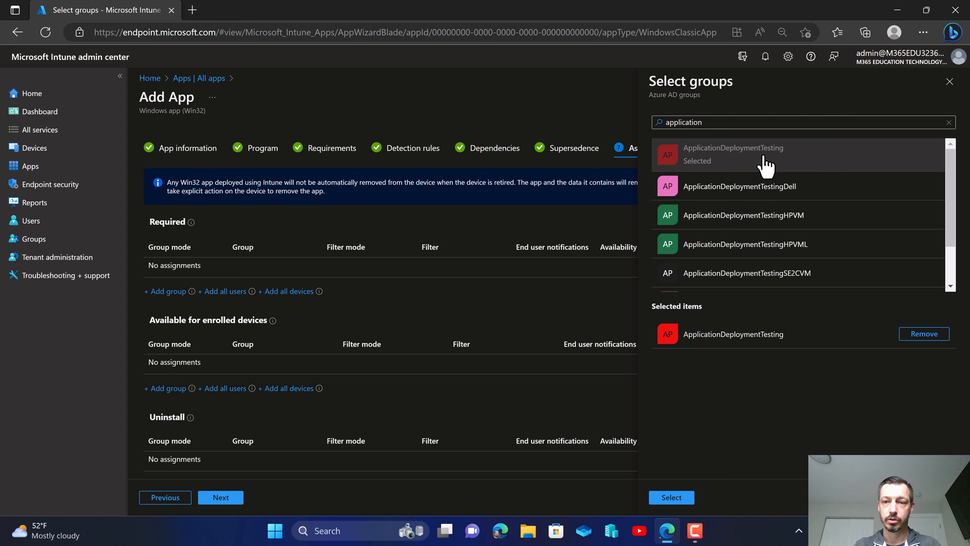
left_click(686, 498)
Edit the required ApplicationDeploymentTesting assignment to hide all toast notifications and use the device time zone
left_click(546, 272)
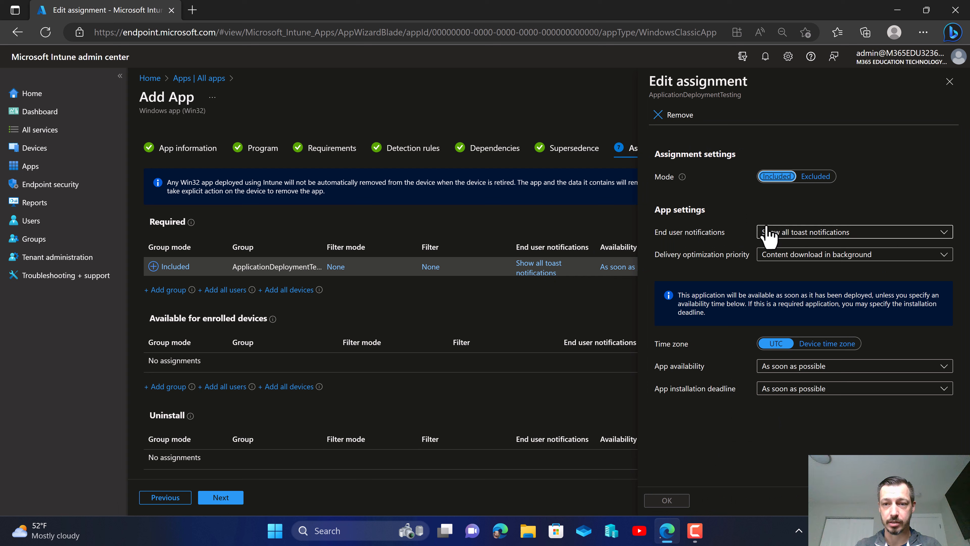
left_click(803, 232)
left_click(818, 290)
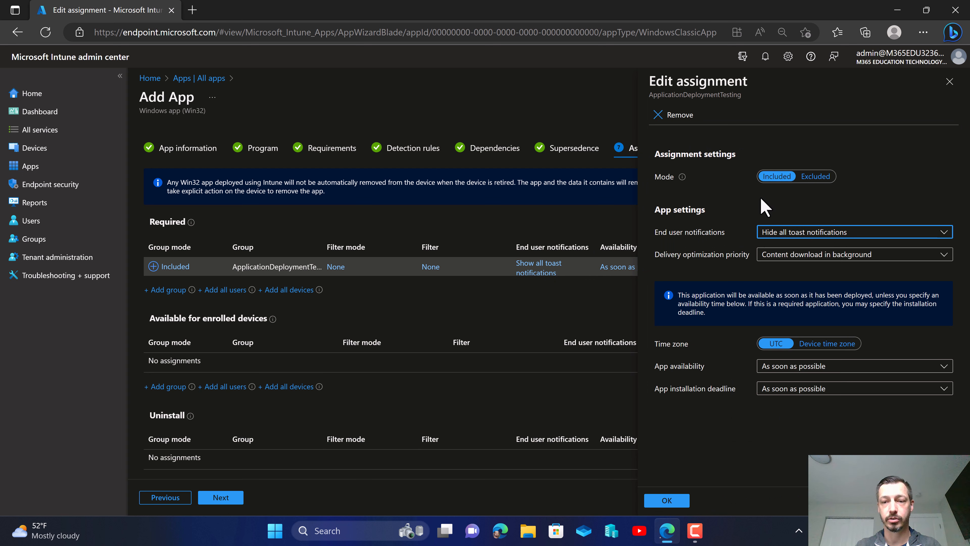
left_click(829, 344)
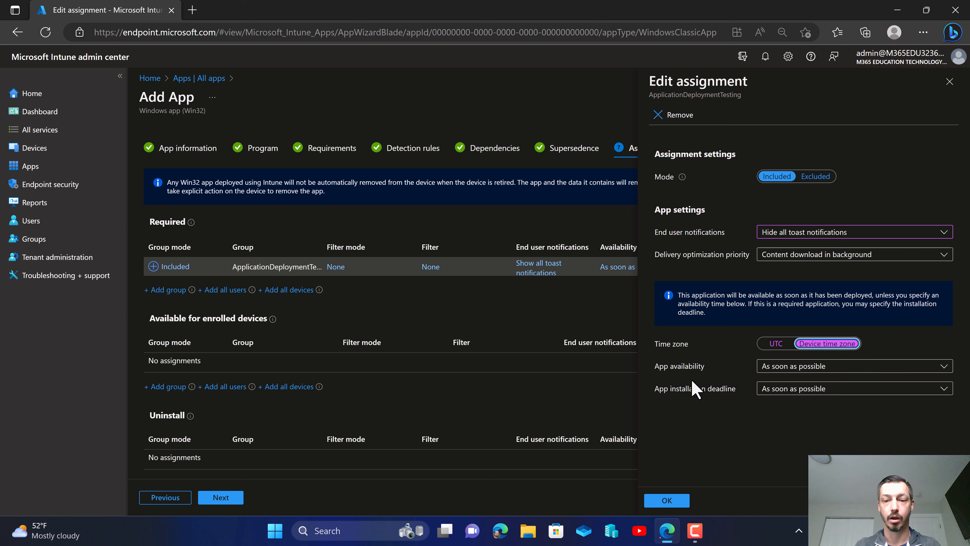
Check the availability and installation deadline options, keep both at As soon as possible, and save the assignment settings
left_click(787, 368)
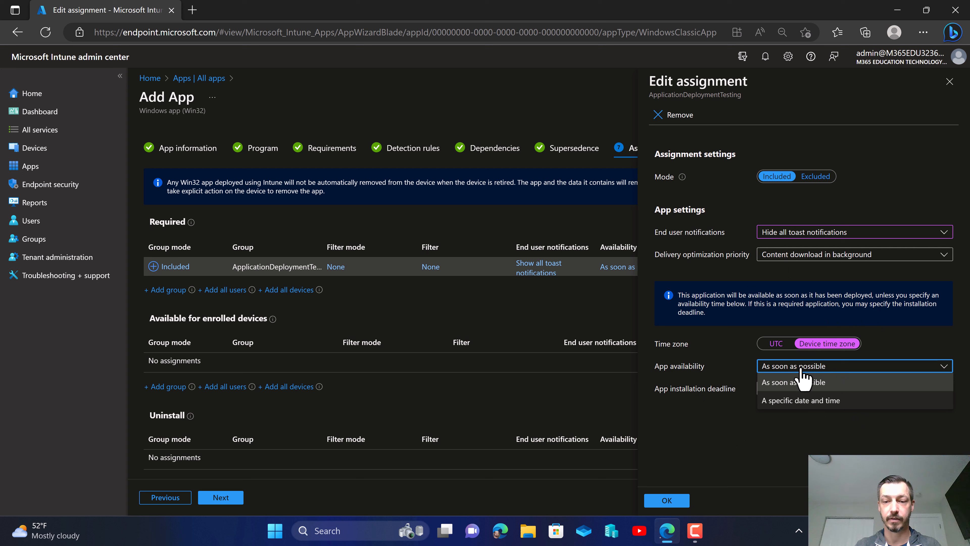
left_click(717, 374)
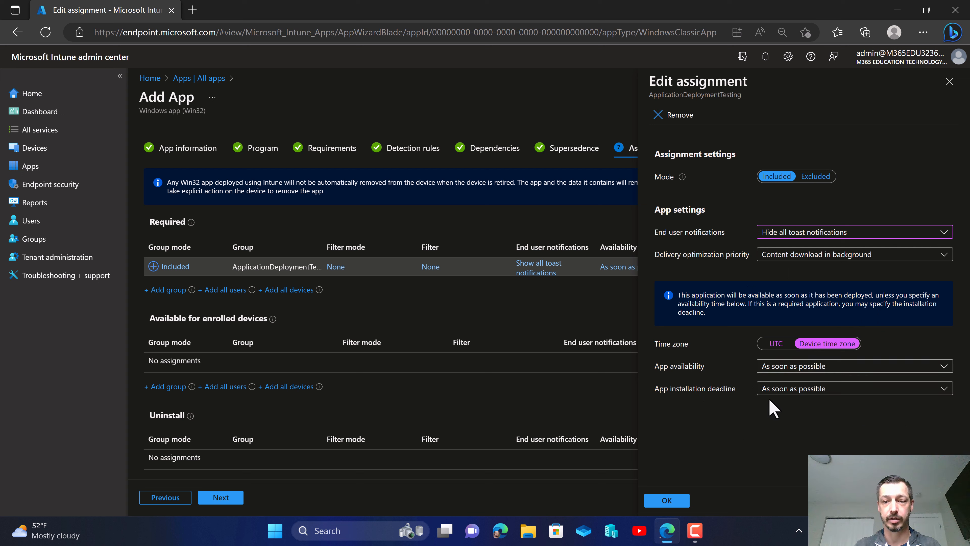
left_click(808, 393)
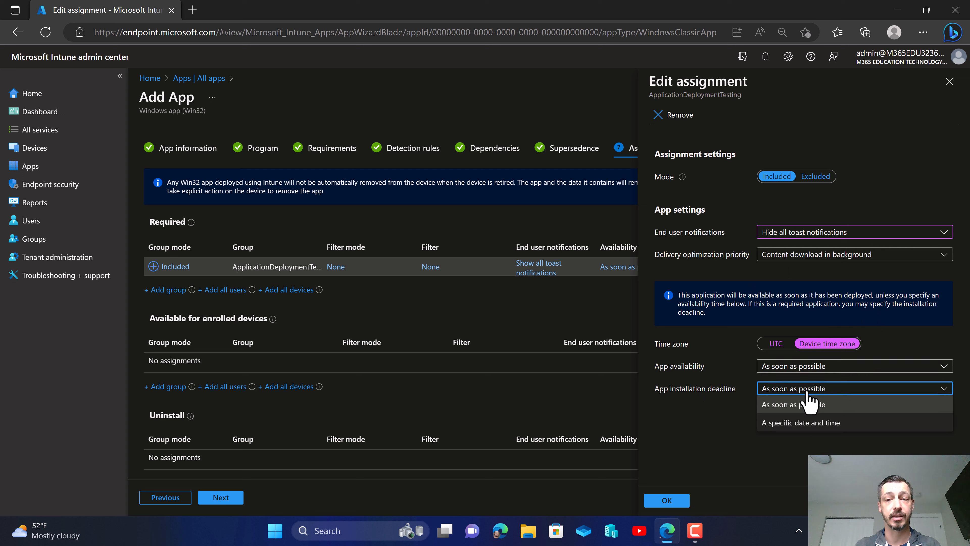
left_click(711, 382)
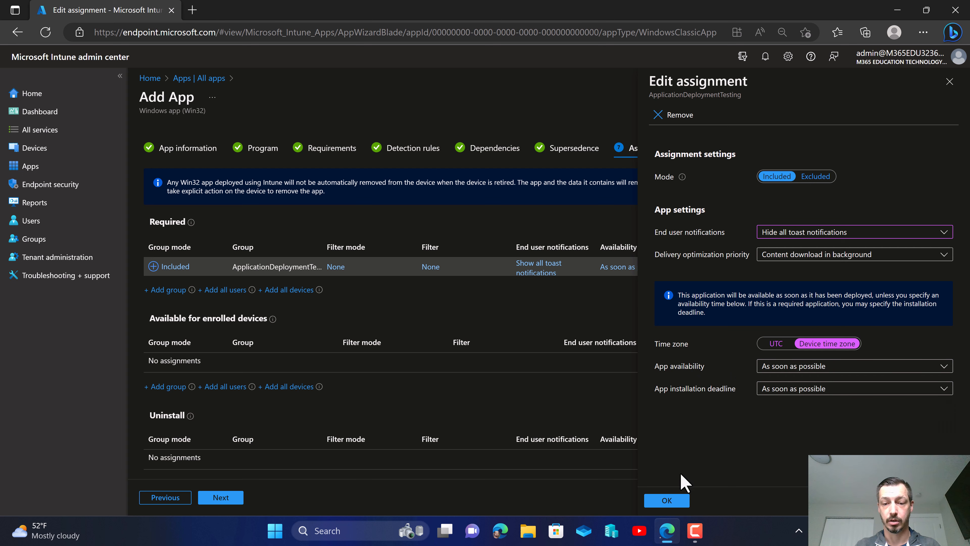
left_click(669, 502)
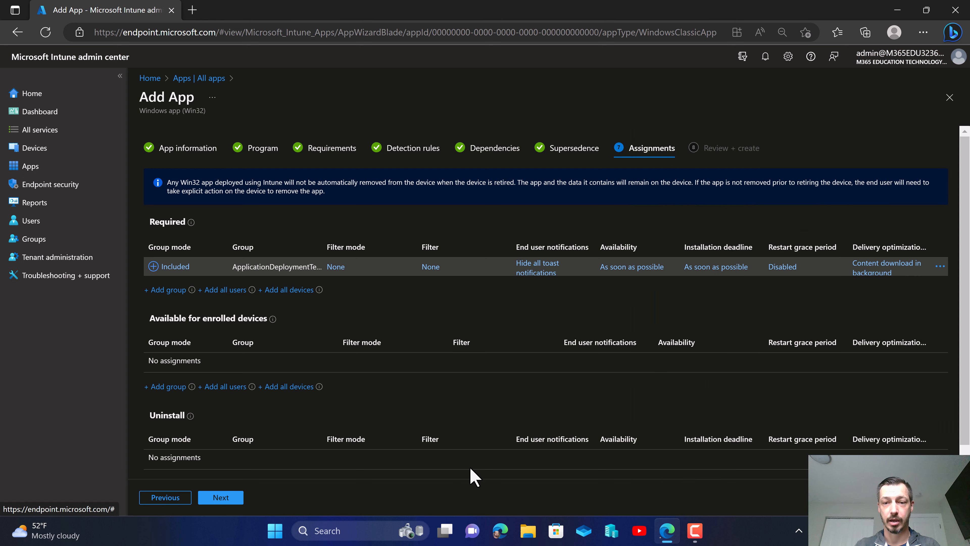
Proceed to the review, create the Idaho Secure Testing Browser app, and check the notifications for its package upload
left_click(238, 498)
left_click(241, 499)
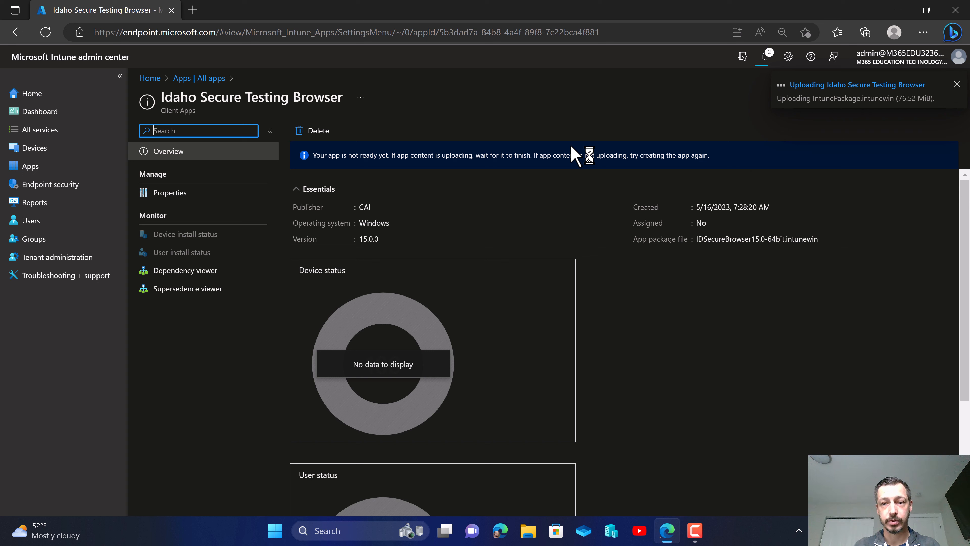
left_click(766, 58)
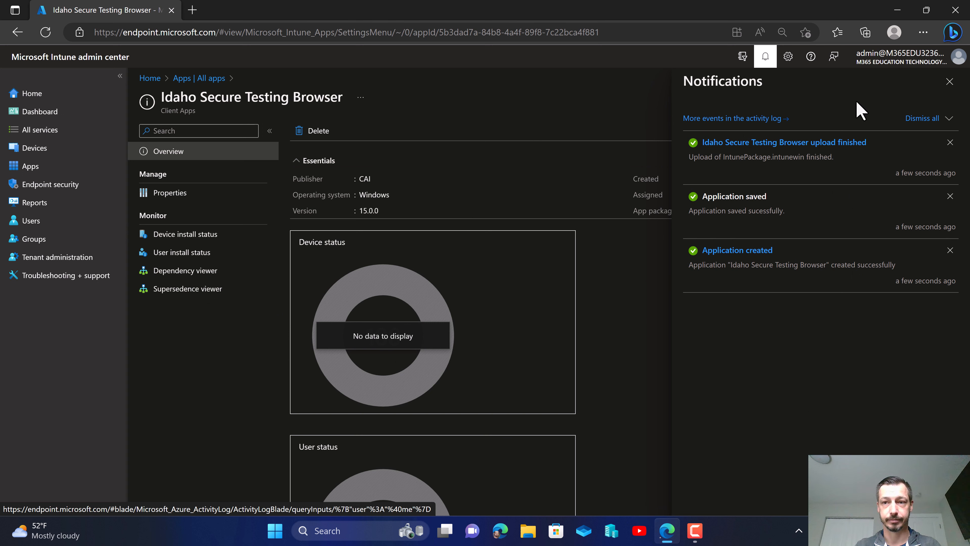
left_click(950, 81)
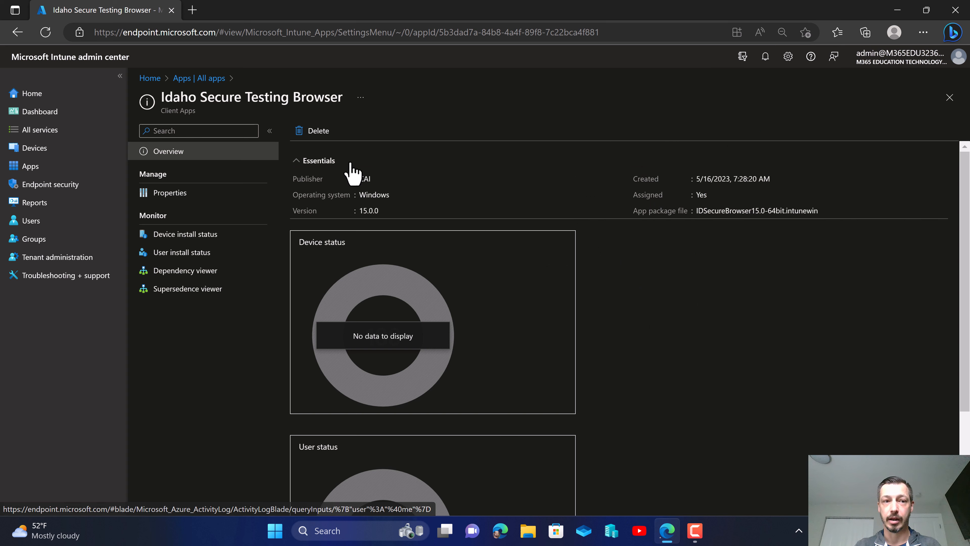
Search all apps for "idaho" and view the overviews of both Idaho Secure Testing Browser entries, ending on the first listed
left_click(210, 78)
left_click(369, 158)
type("idaho")
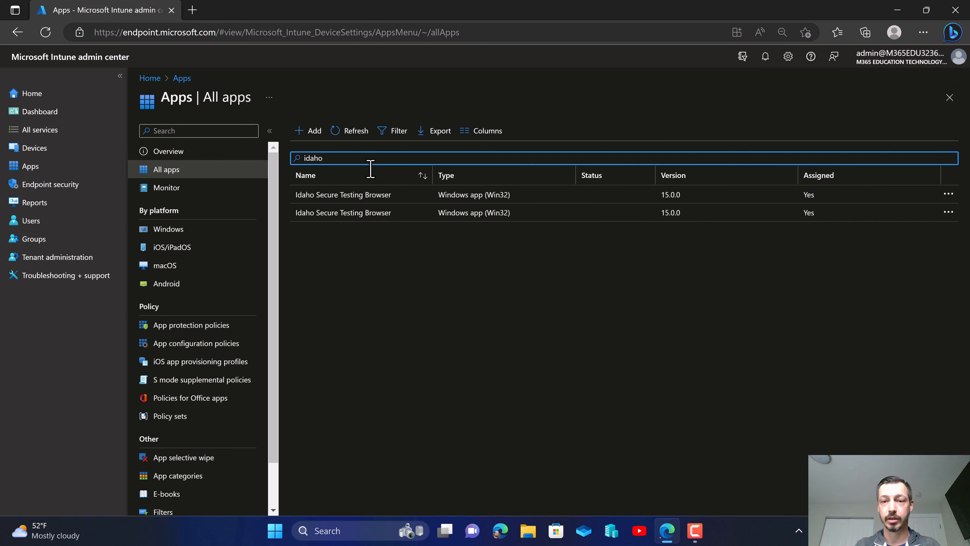
left_click(340, 212)
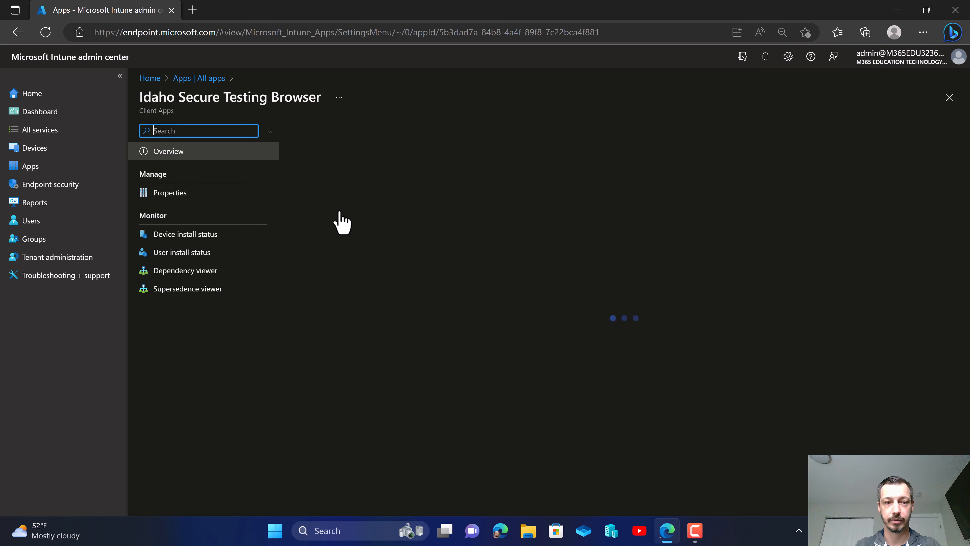
left_click(211, 79)
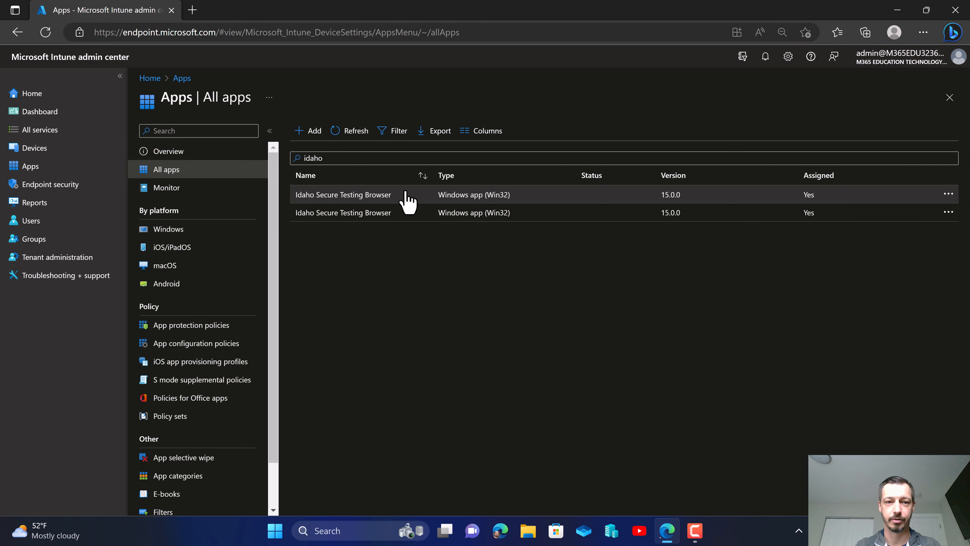
left_click(407, 199)
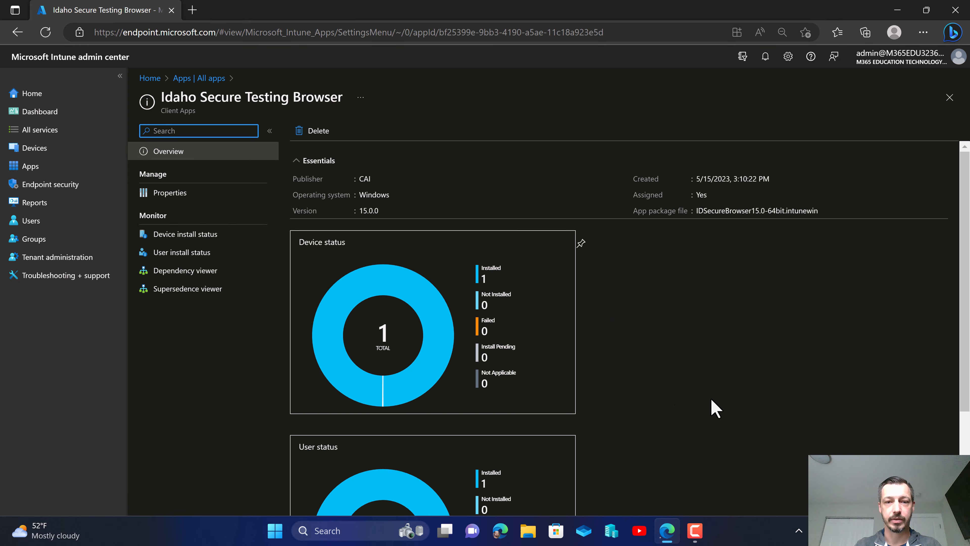
Review the opened app's properties from the app information down to the detection rules and assignments
left_click(217, 198)
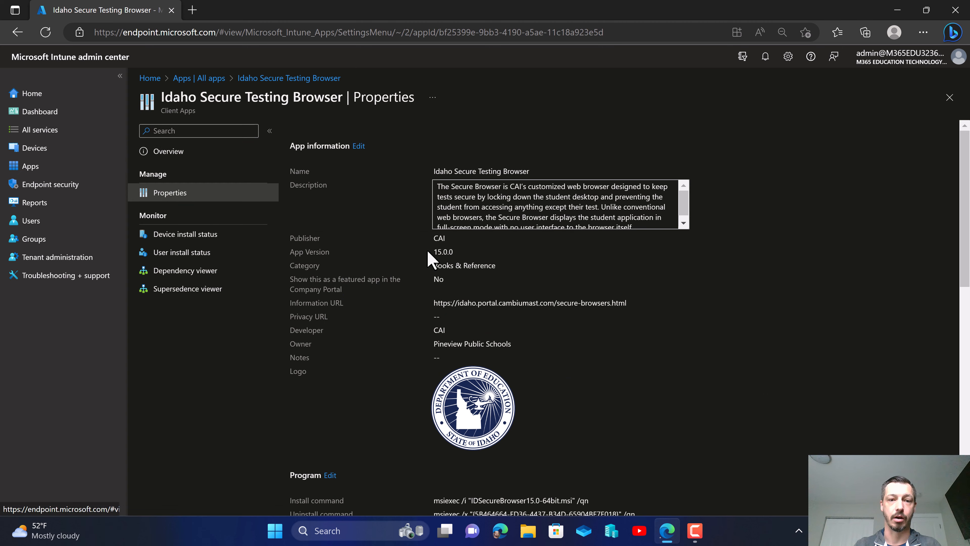
scroll(514, 347, "down", 5)
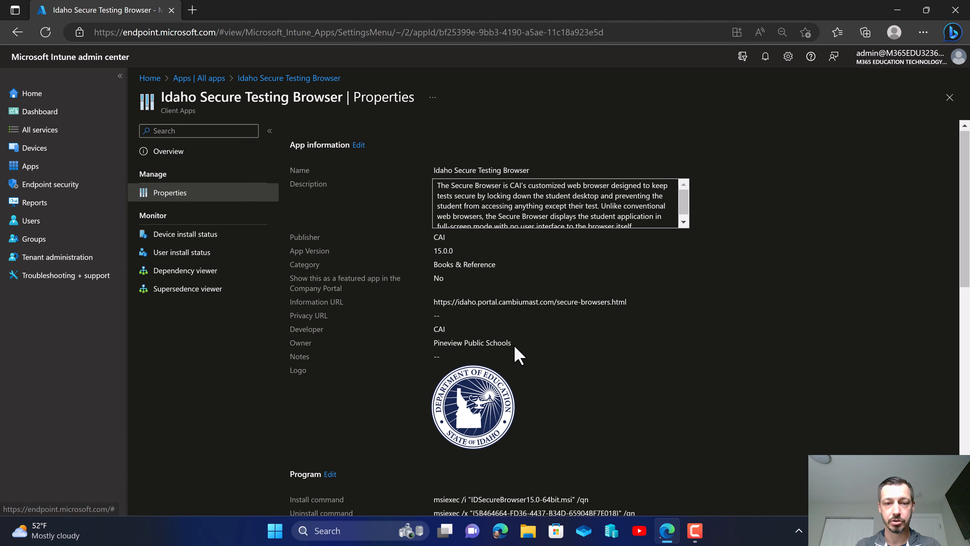
scroll(397, 316, "down", 7)
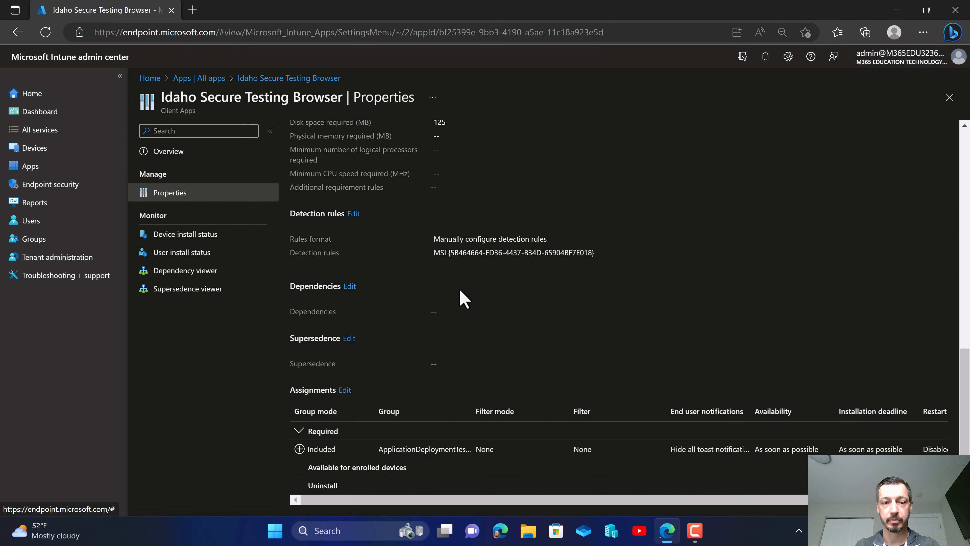
scroll(569, 296, "up", 12)
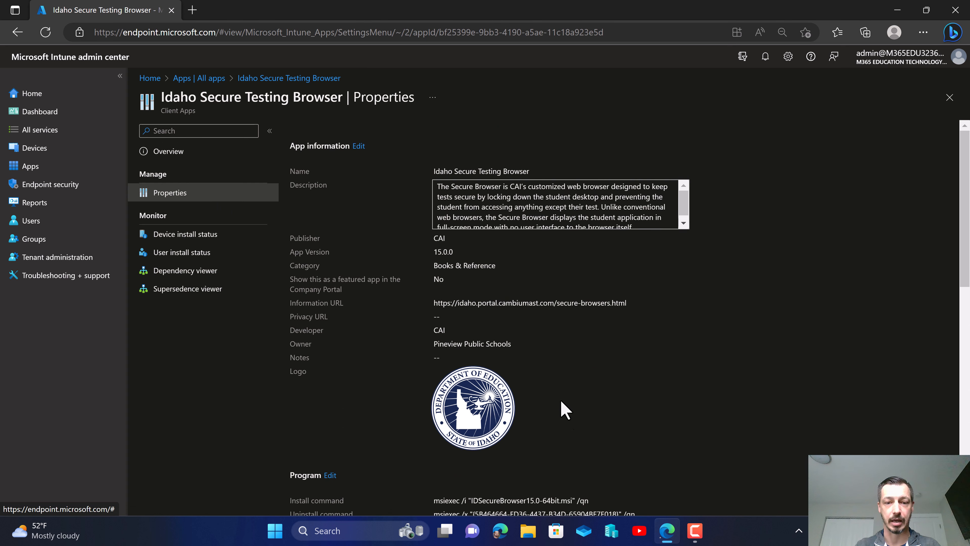